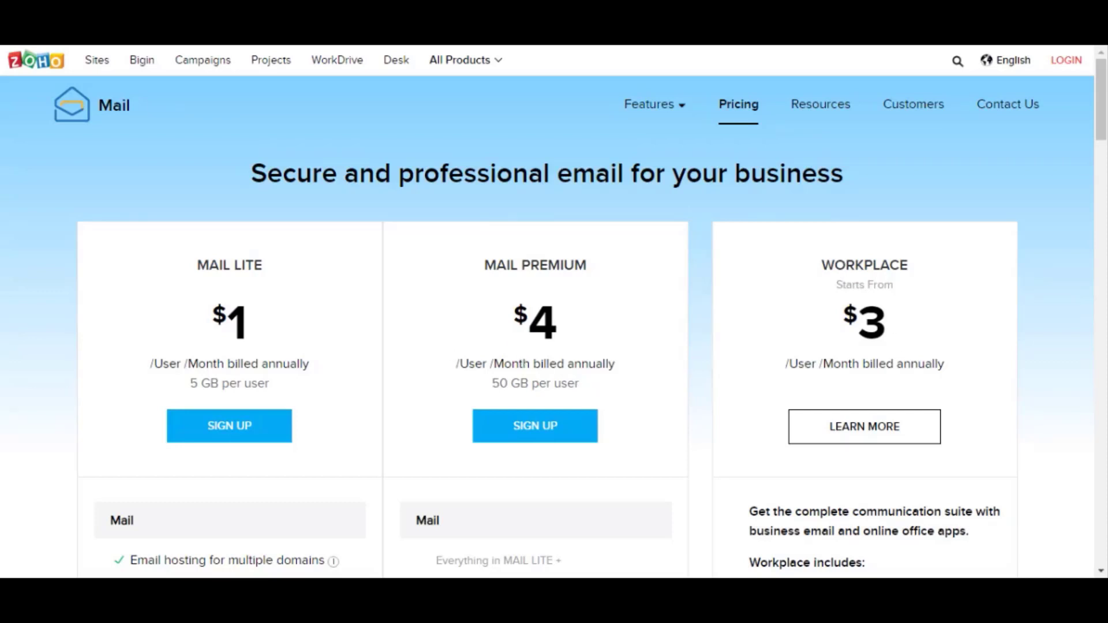
scroll(849, 377, "down", 15)
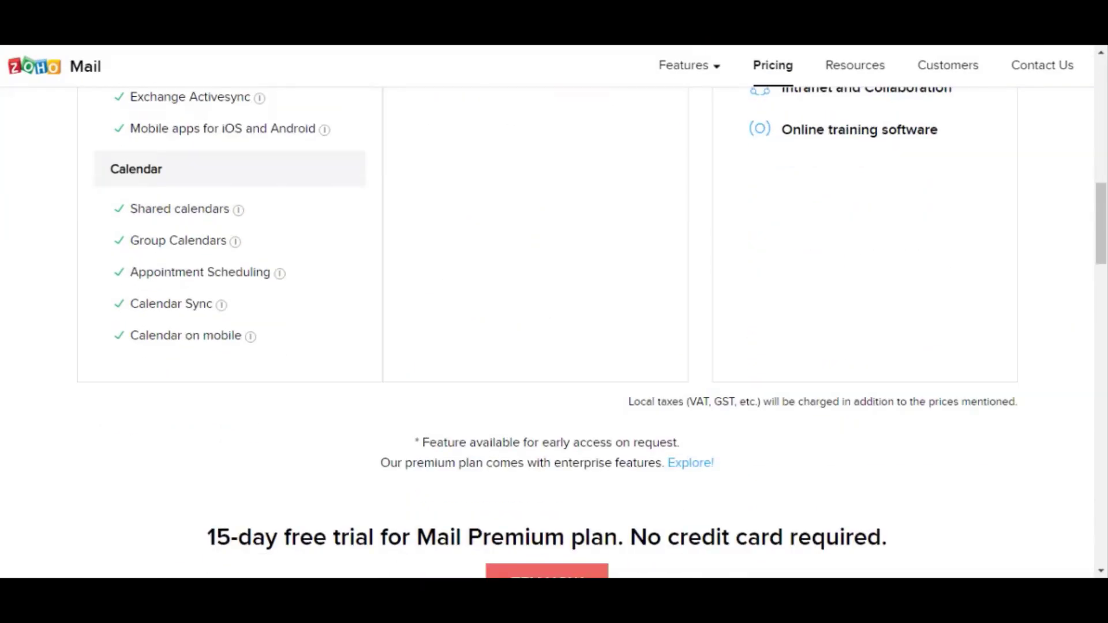
scroll(849, 377, "down", 7)
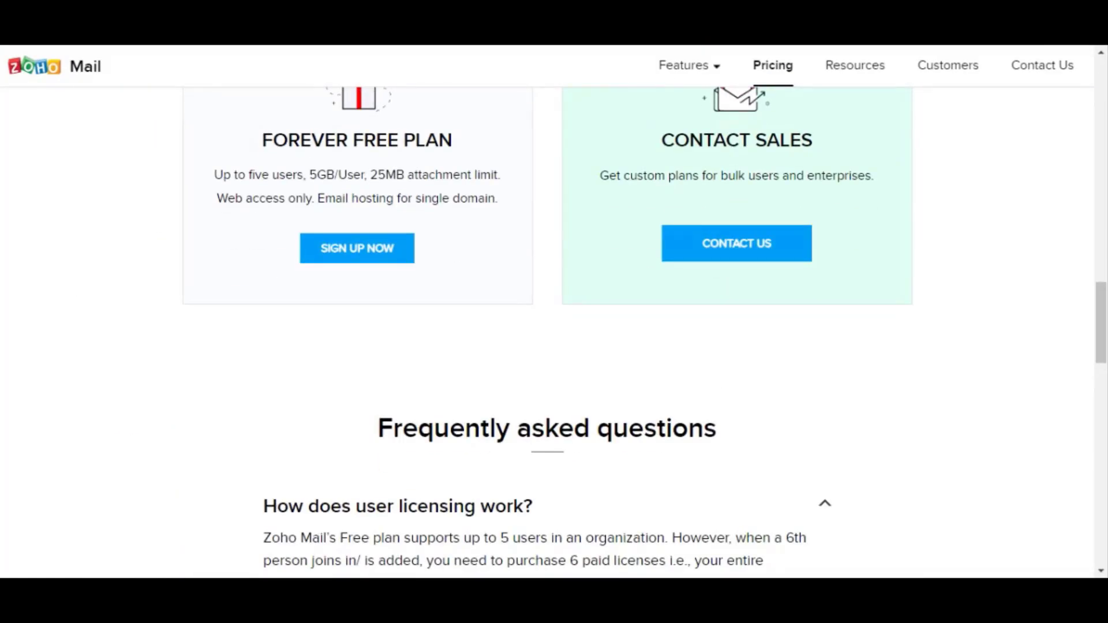
scroll(426, 198, "up", 1)
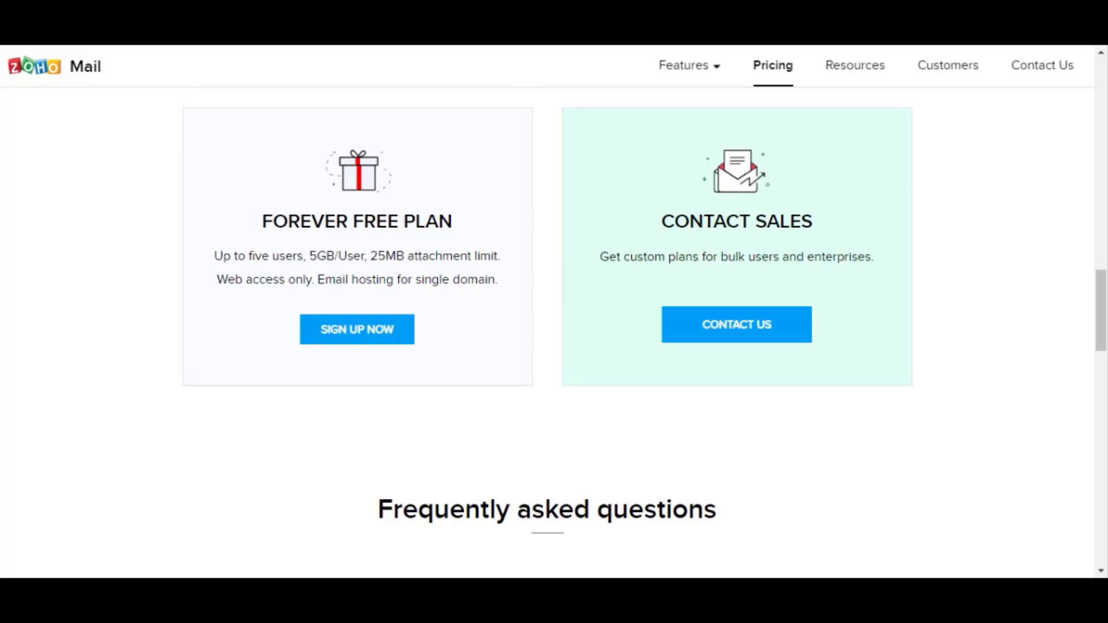
left_click(330, 332)
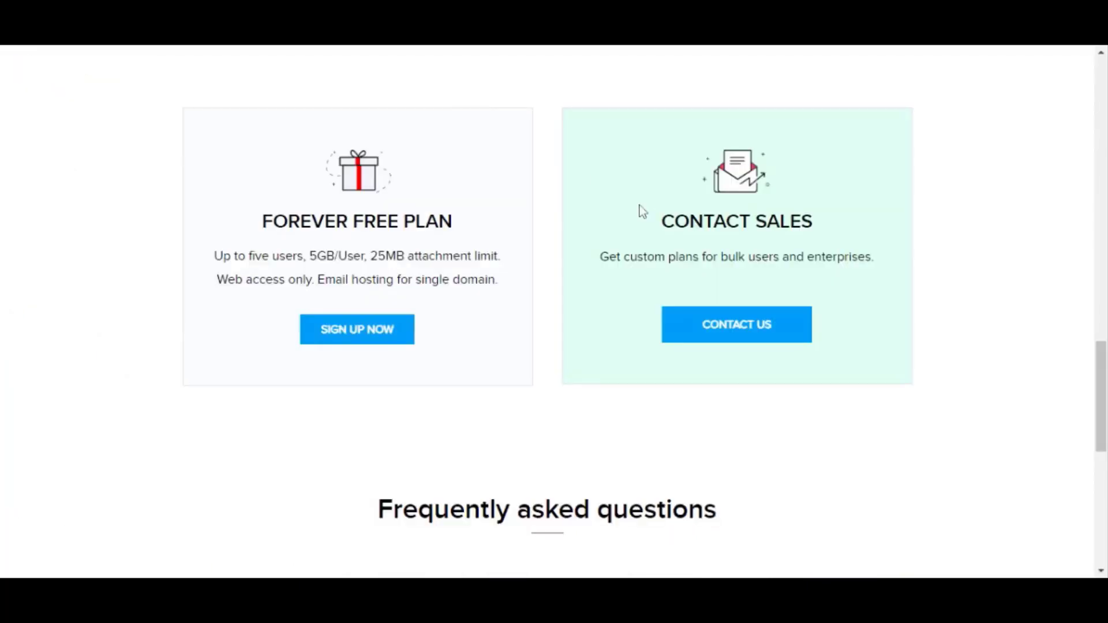
scroll(671, 287, "up", 10)
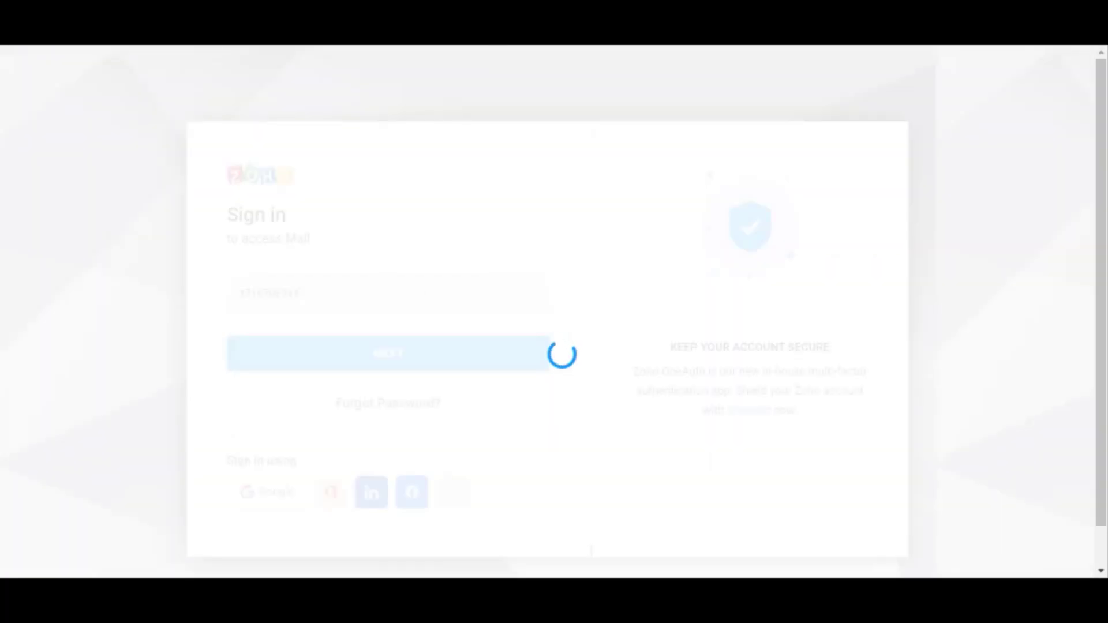
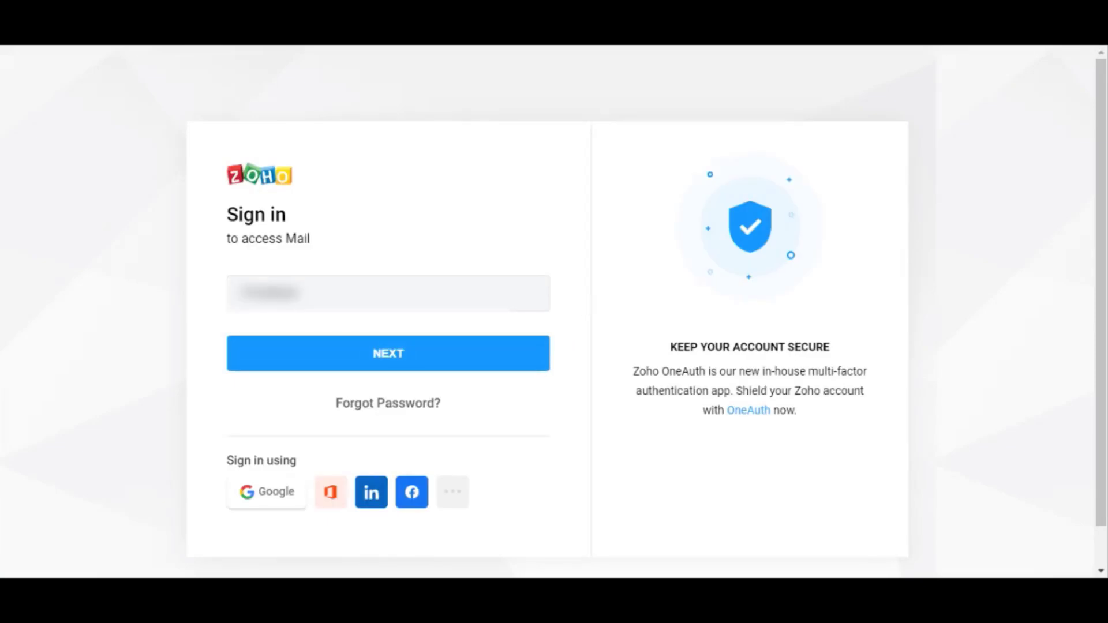
- Enter an e-mail address into the Zoho sign-in field, then clear it again
key("ctrl+a")
key("BackSpace")
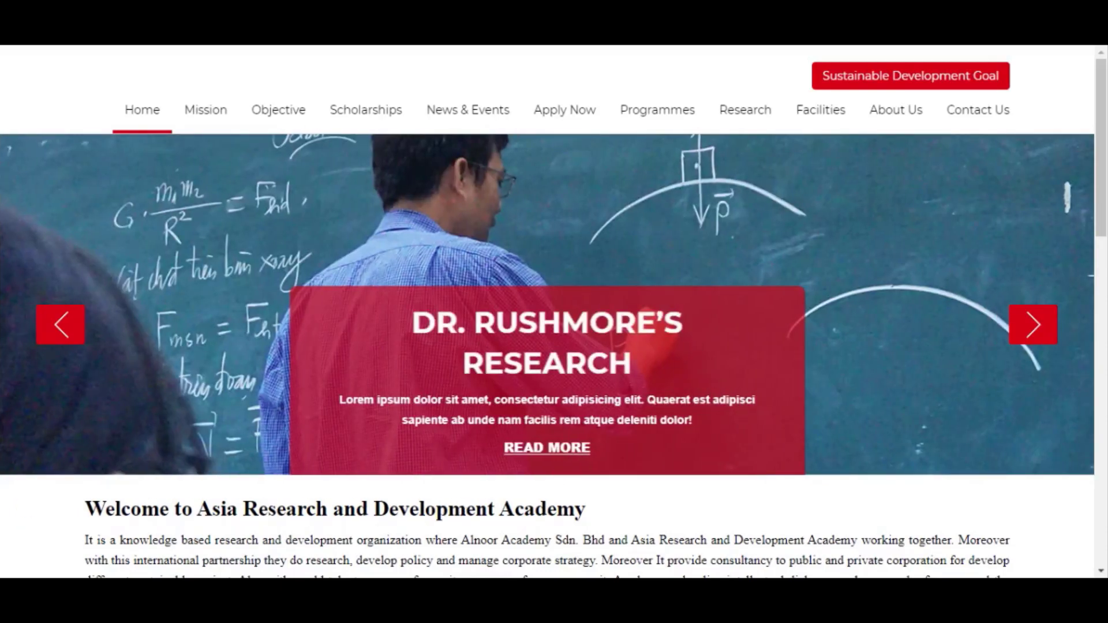
- Scroll the ARDA home page down to the footer and partway back up
scroll(593, 501, "down", 4)
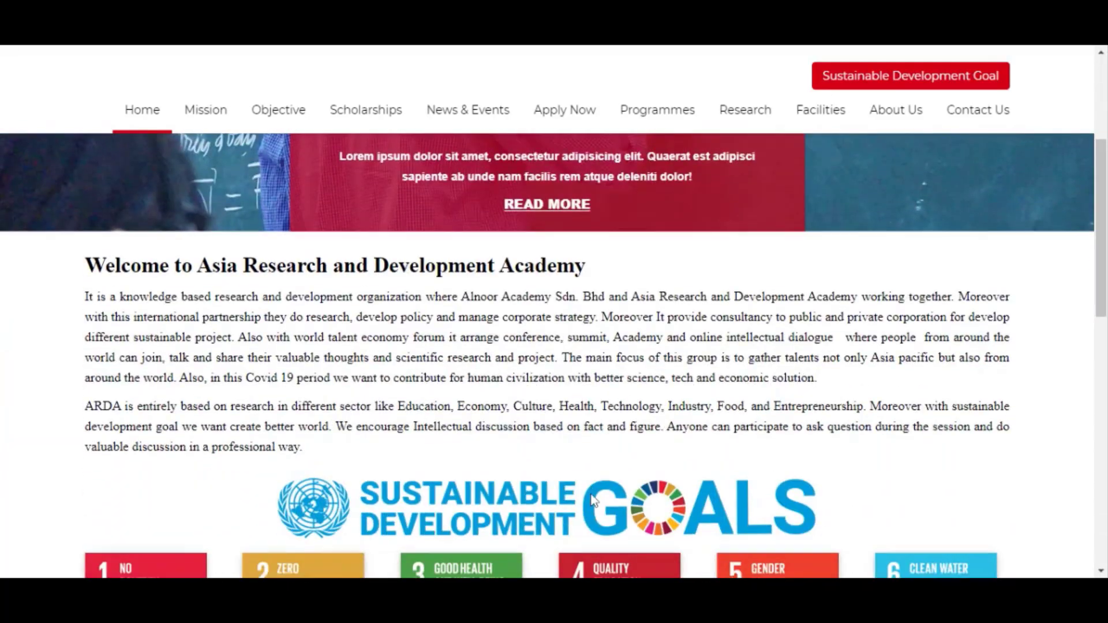
scroll(593, 501, "down", 4)
scroll(593, 501, "down", 4)
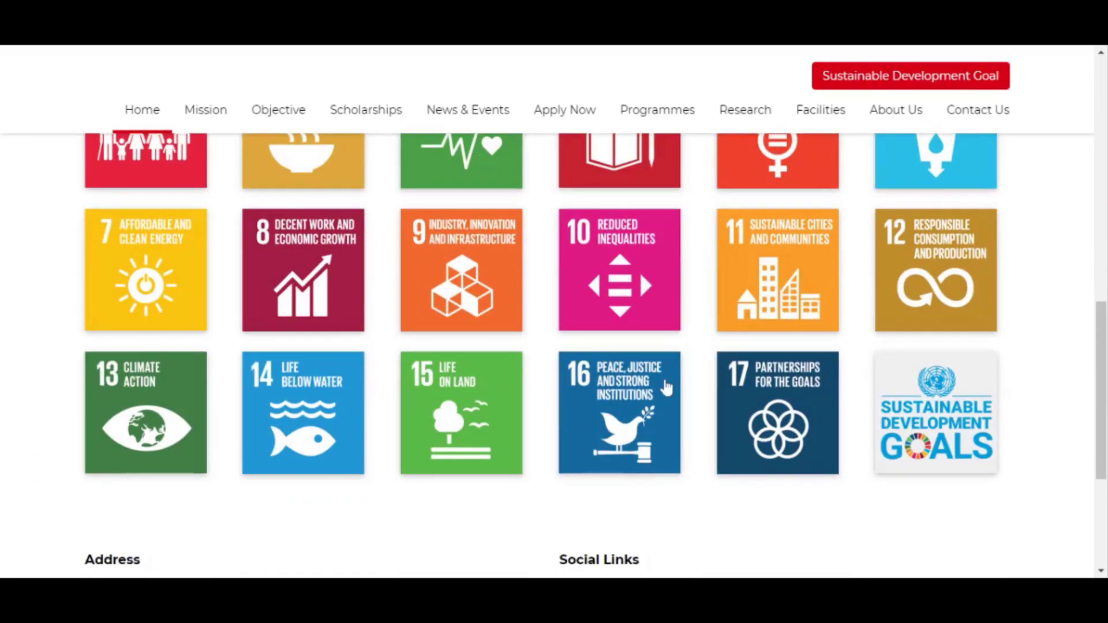
scroll(614, 450, "down", 4)
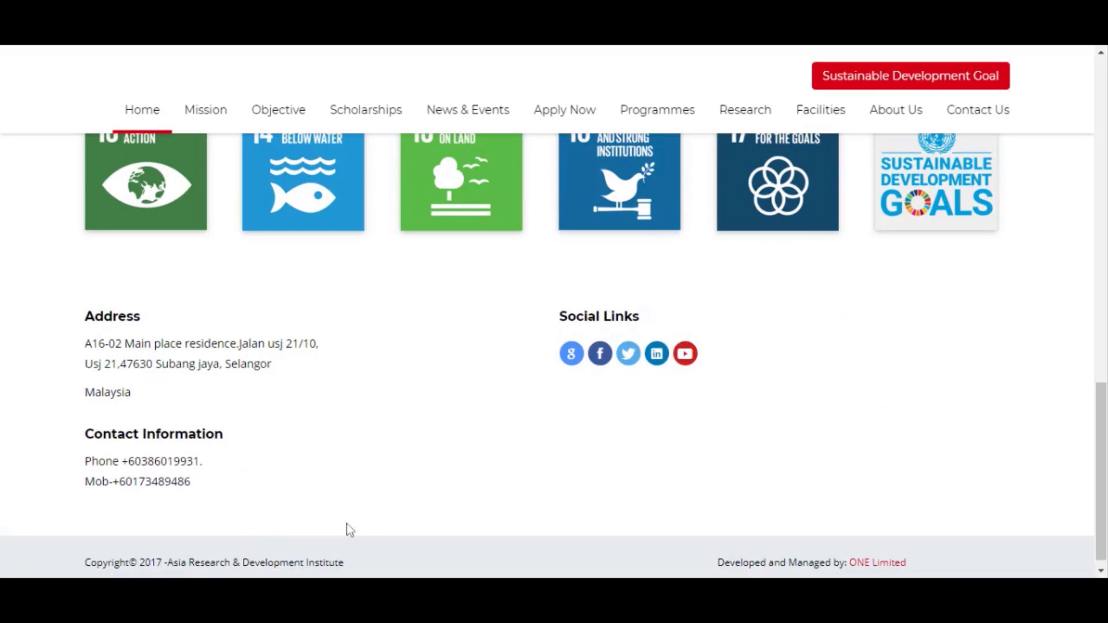
scroll(443, 525, "down", 1)
scroll(495, 453, "up", 12)
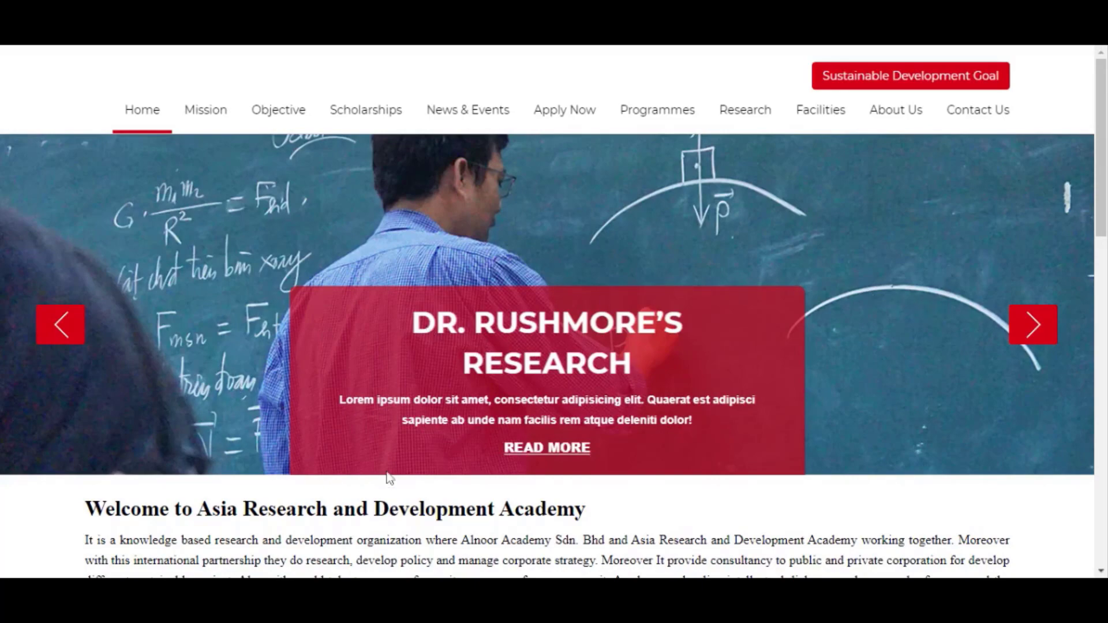
scroll(392, 477, "down", 1)
scroll(436, 417, "down", 10)
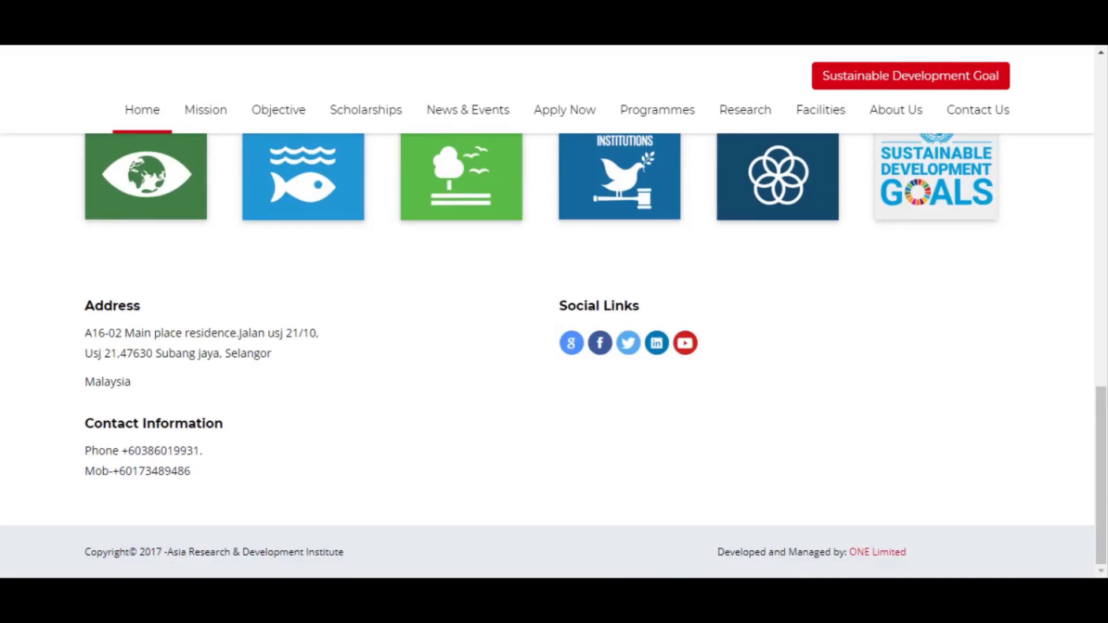
scroll(428, 404, "up", 10)
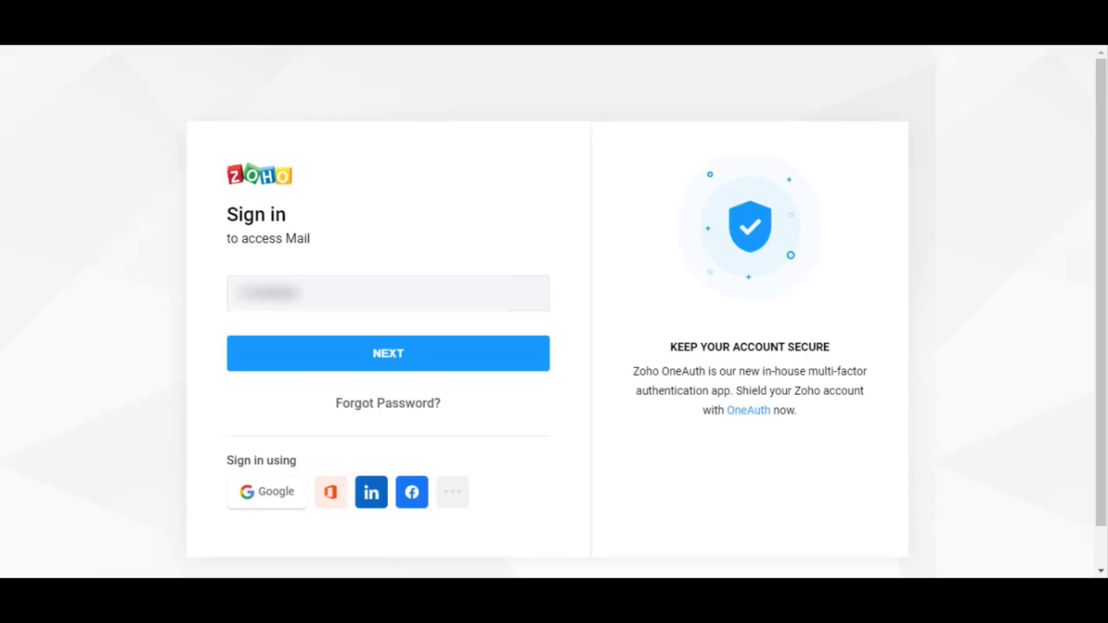
- Paste the business account e-mail, proceed to the password step, and submit it to sign in
key("ctrl+v")
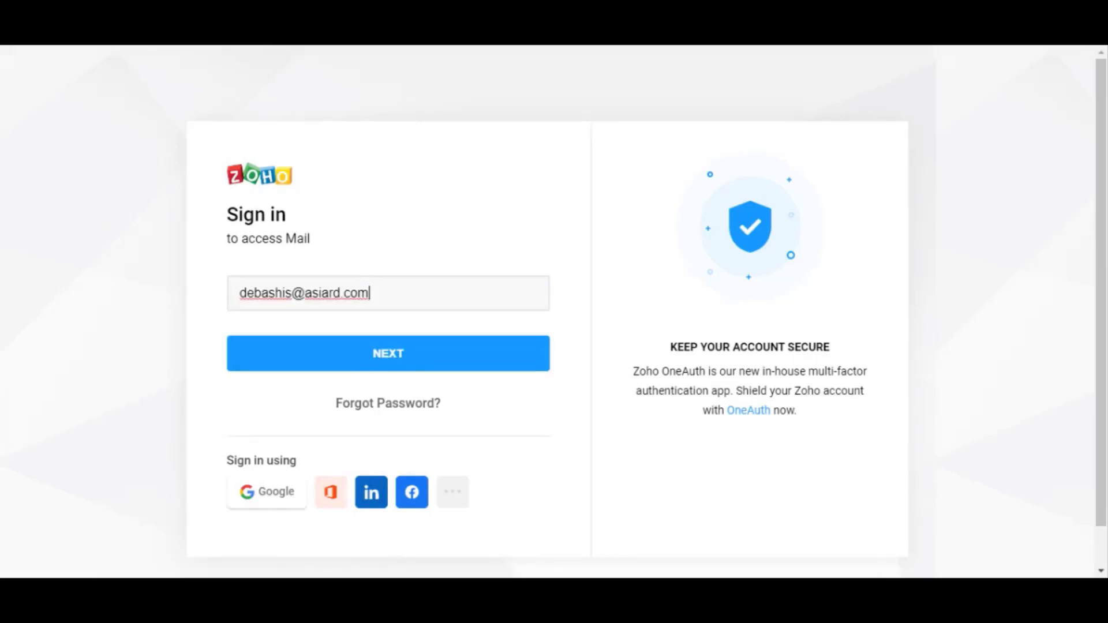
left_click(415, 366)
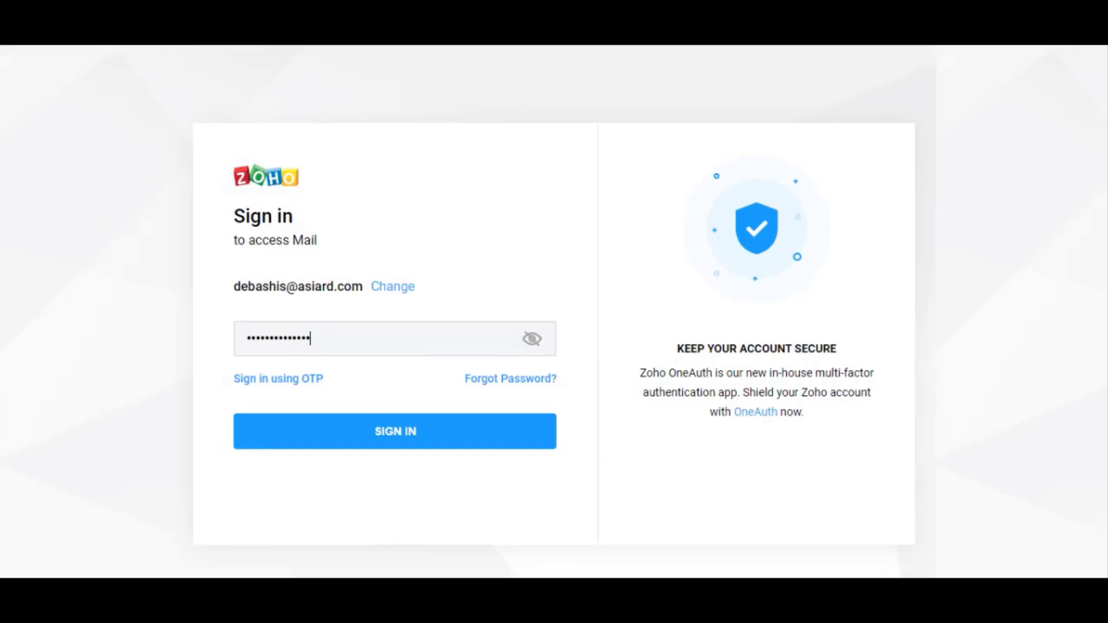
left_click_drag(297, 287, 363, 287)
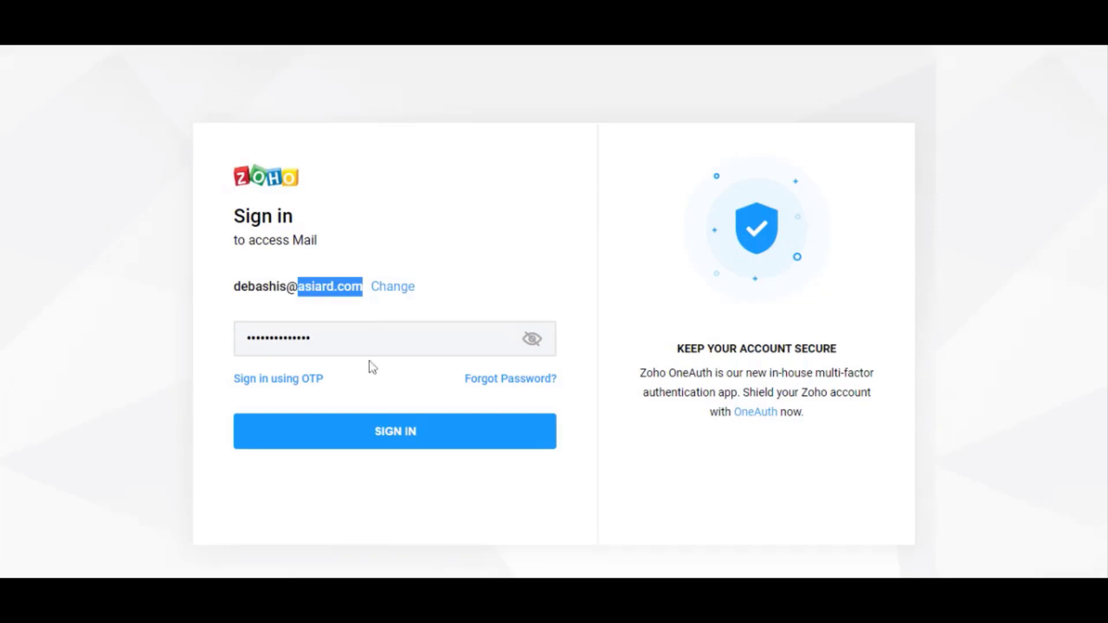
left_click(367, 438)
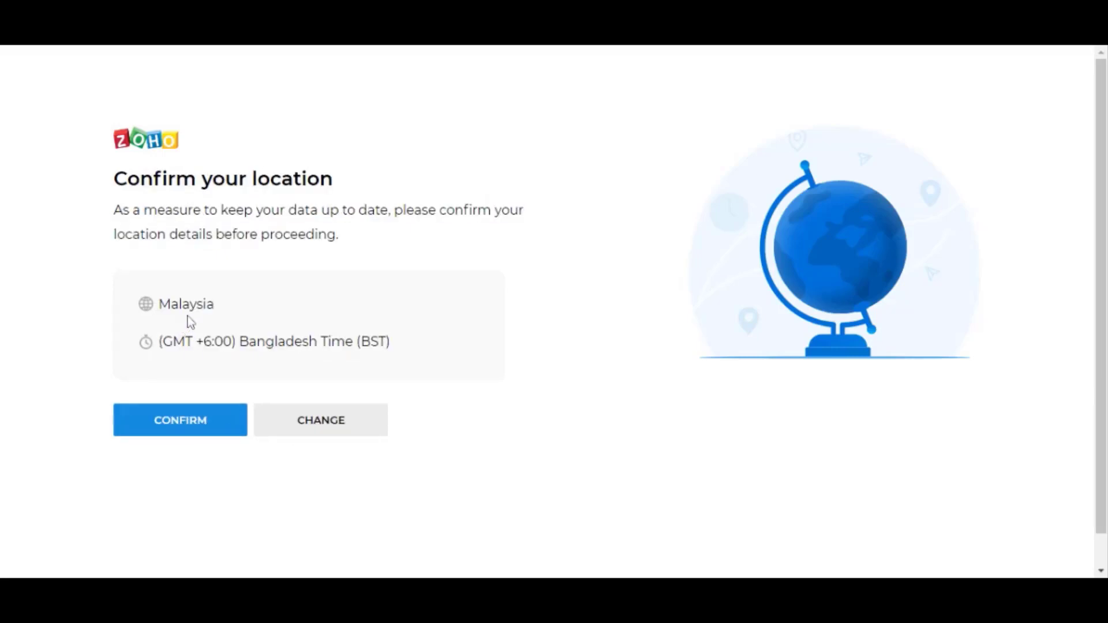
- Confirm Malaysia with GMT +6:00 Bangladesh Time as the account location
left_click(189, 423)
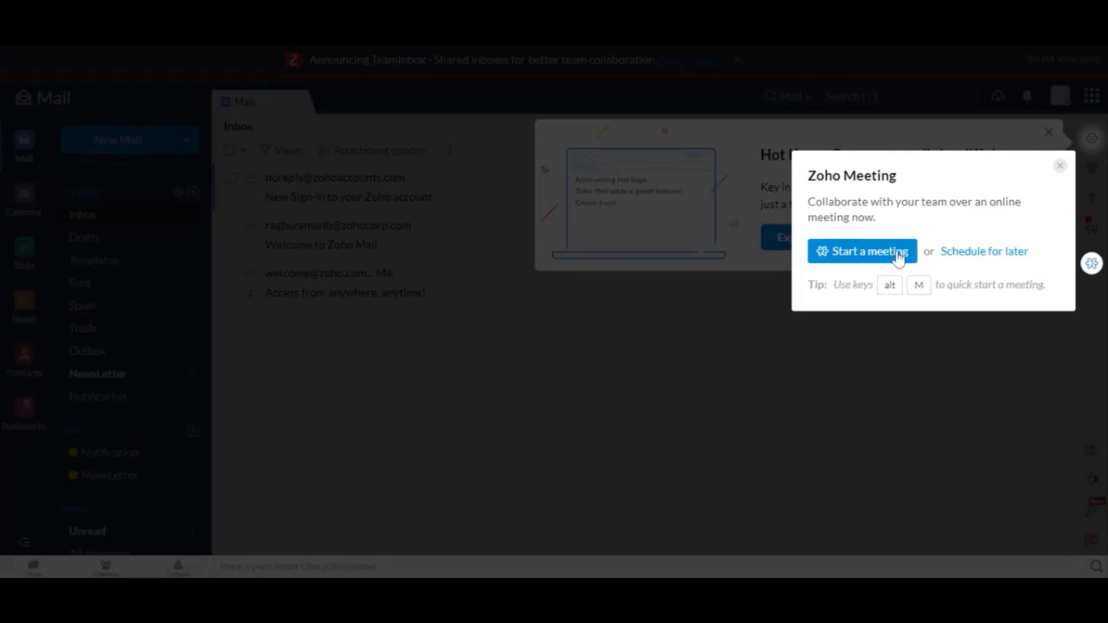
- Close the Zoho Meeting and Hot Keys announcements, then switch to the Calendar week view
left_click(682, 331)
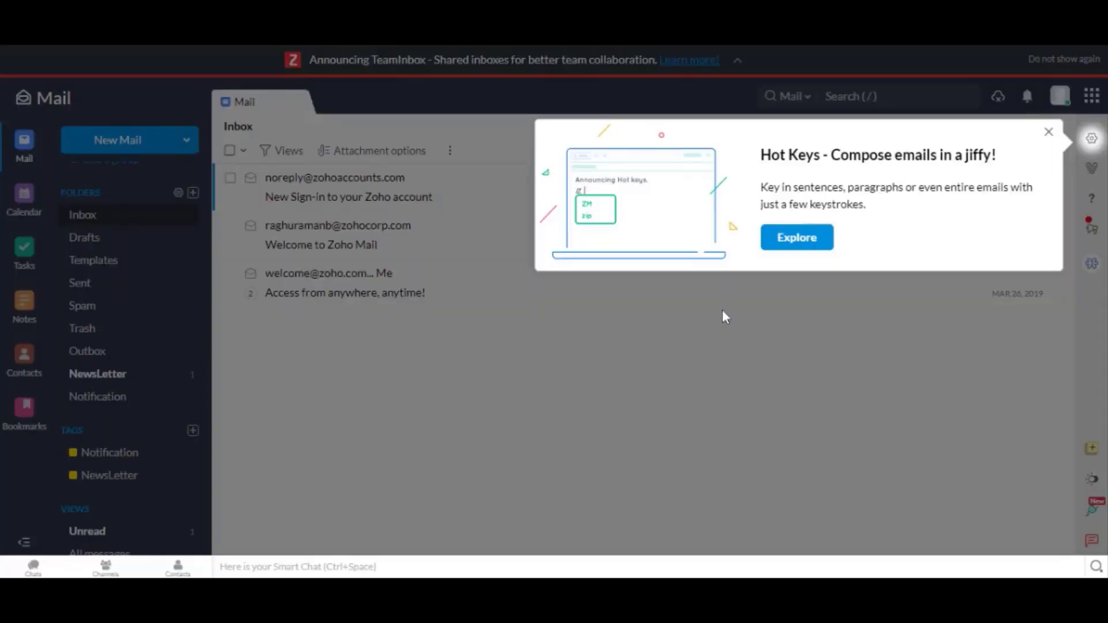
left_click(1049, 134)
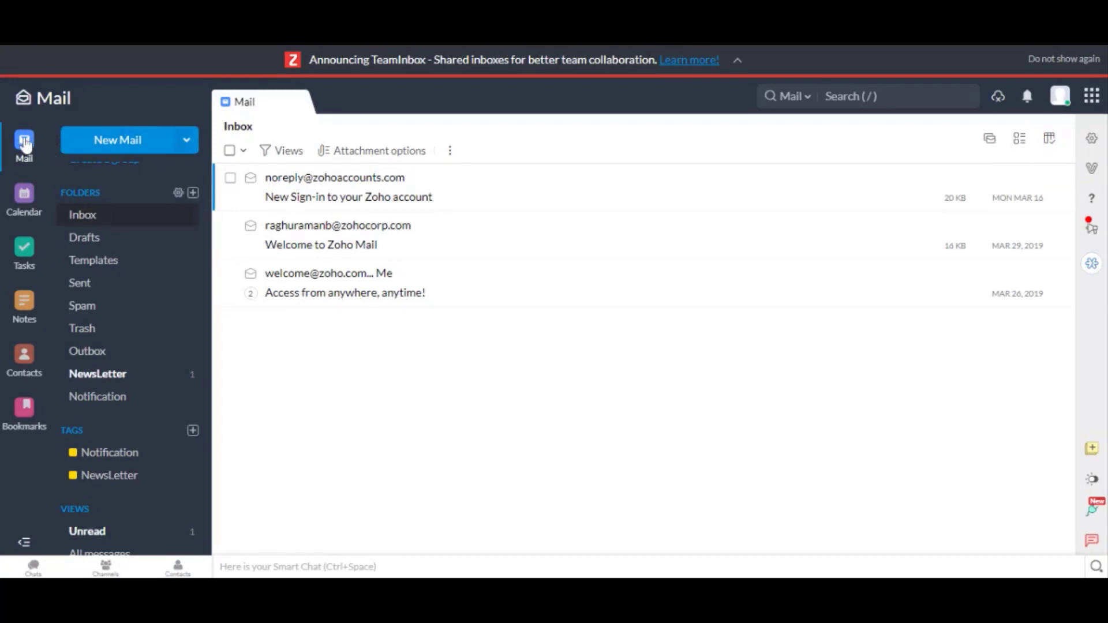
scroll(118, 256, "up", 2)
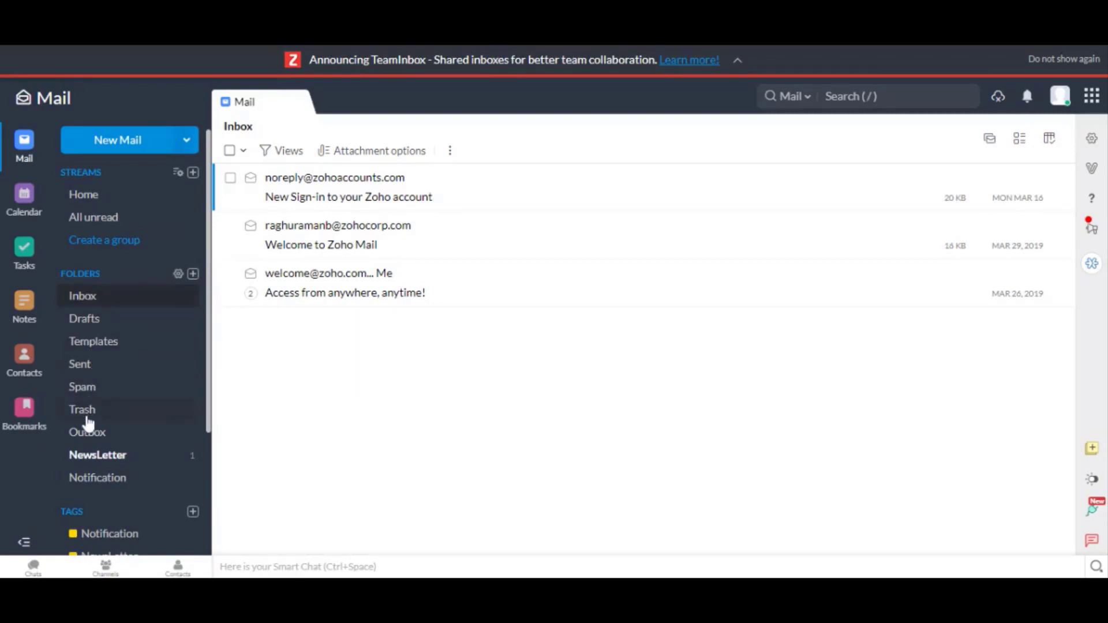
scroll(93, 456, "down", 2)
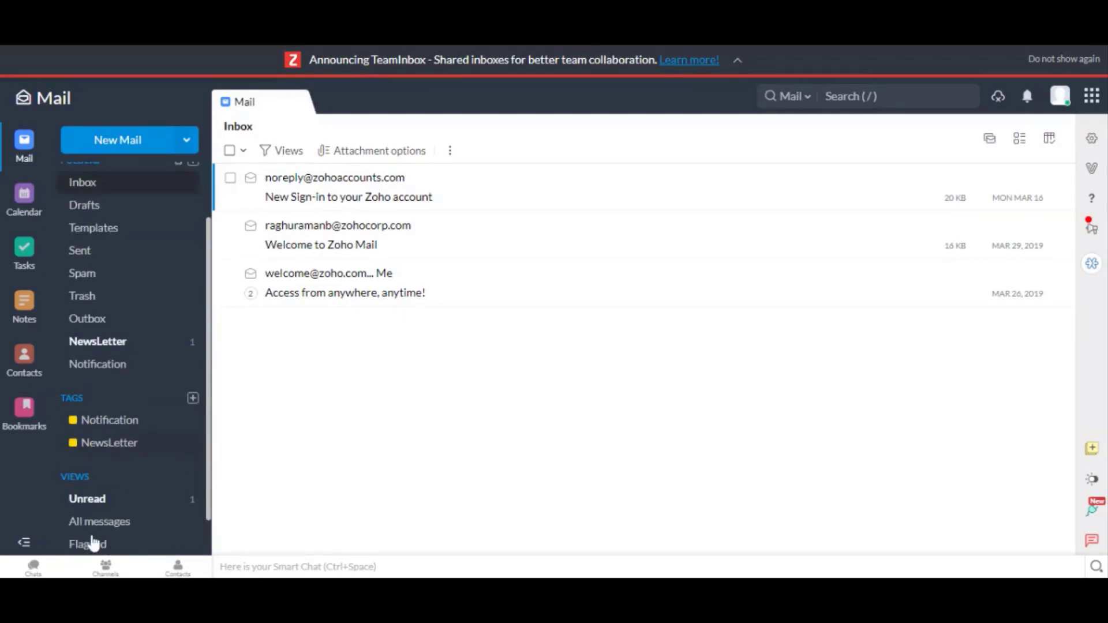
left_click(24, 195)
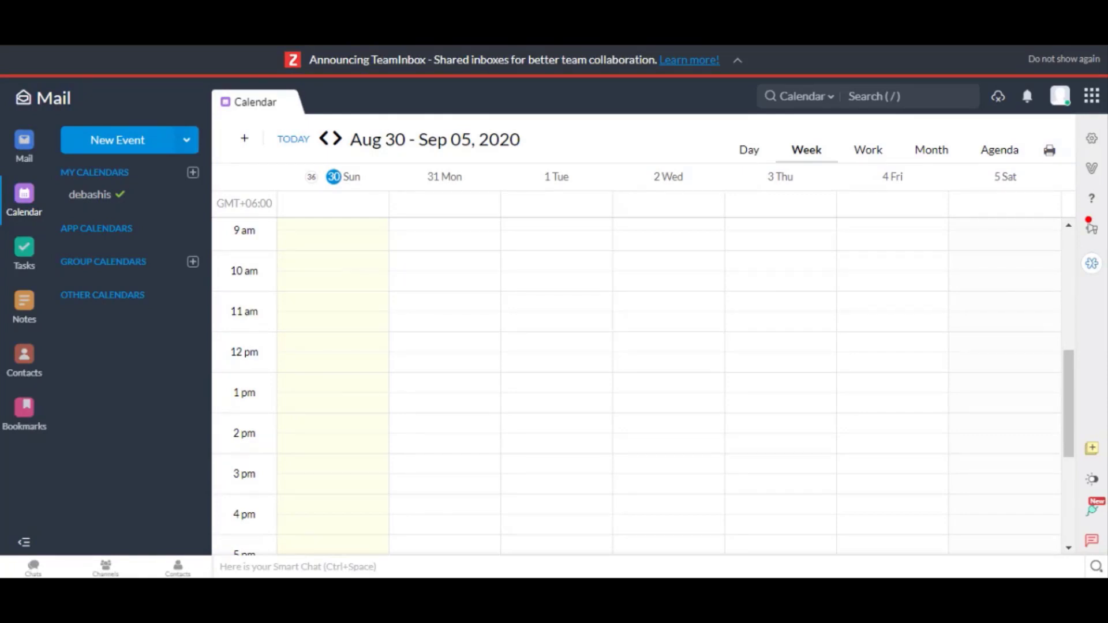
- Create a 'Meet with IT team' event at 10:00 am Monday in calendar 'debashis'
left_click(443, 272)
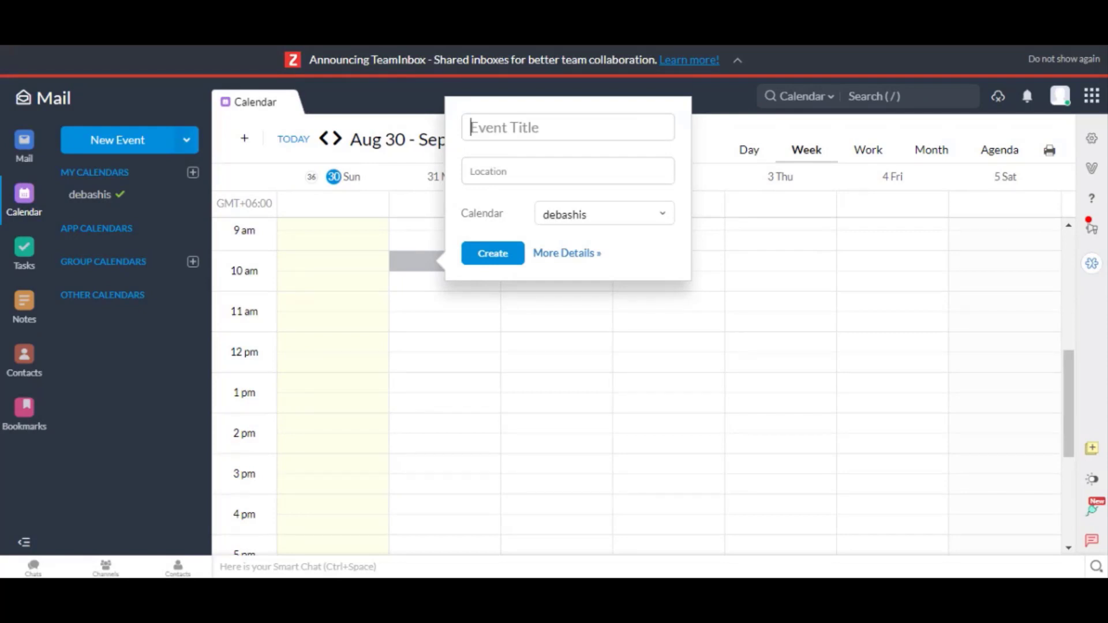
type("Meet with IT team")
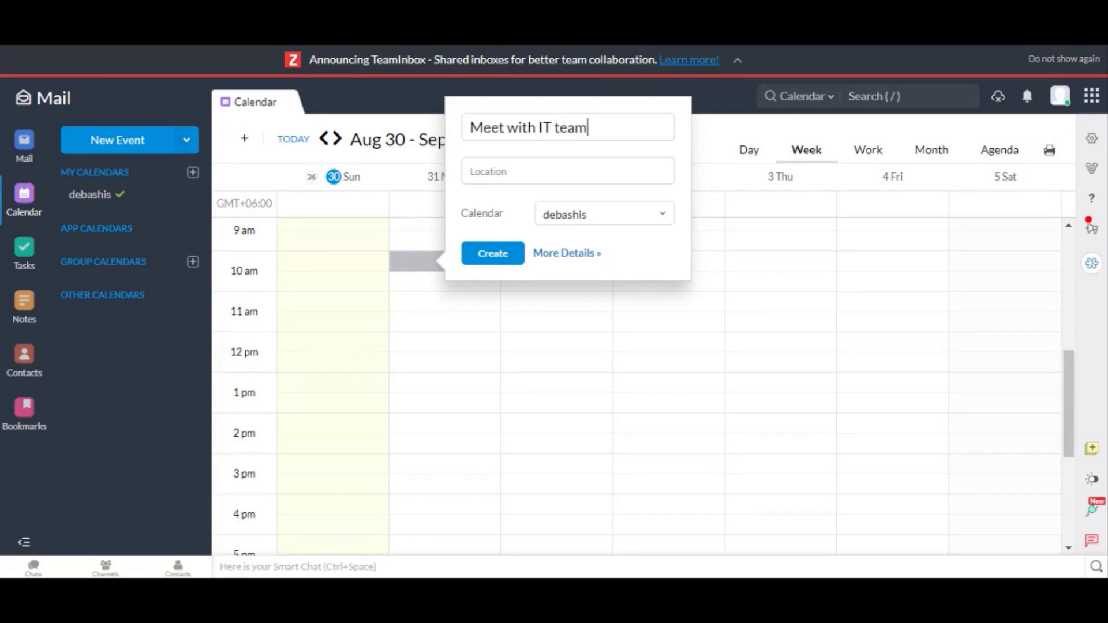
left_click(589, 222)
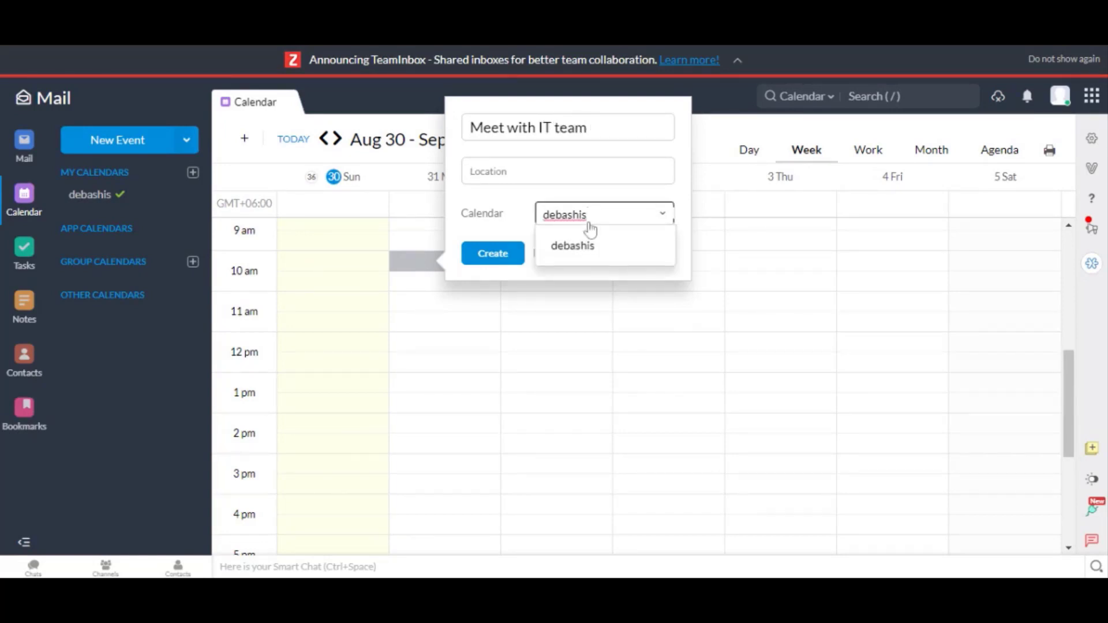
left_click(597, 247)
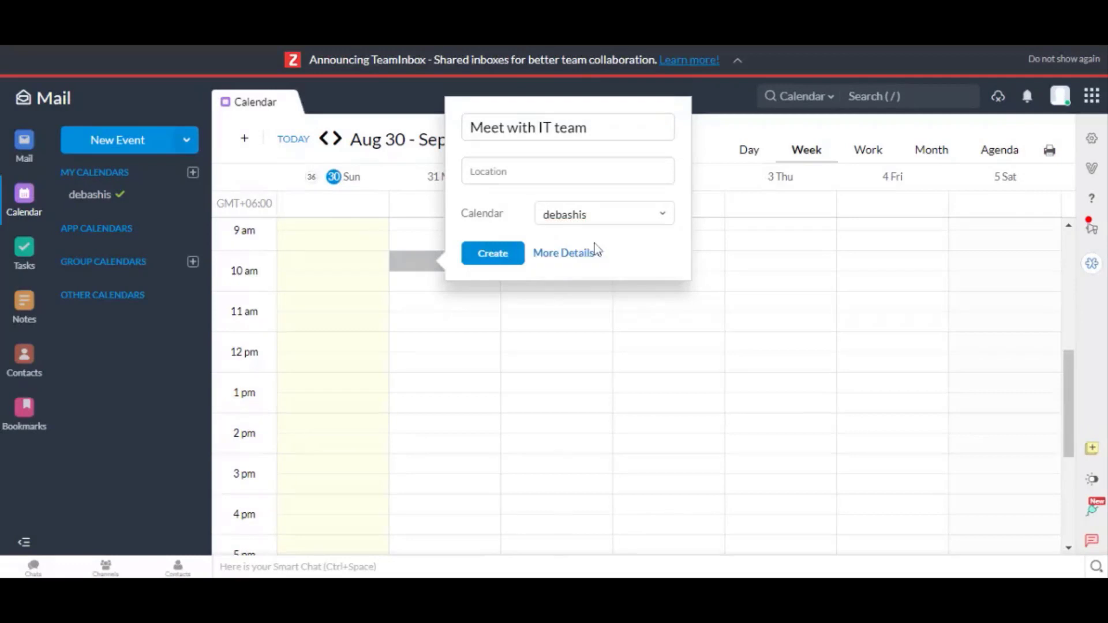
left_click(501, 254)
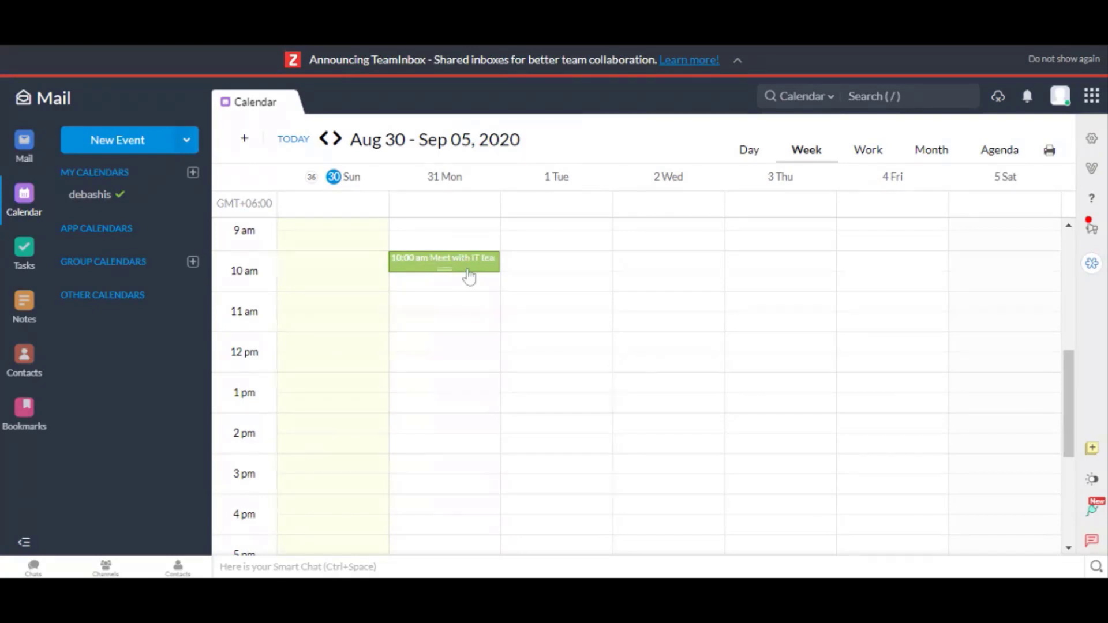
left_click(25, 264)
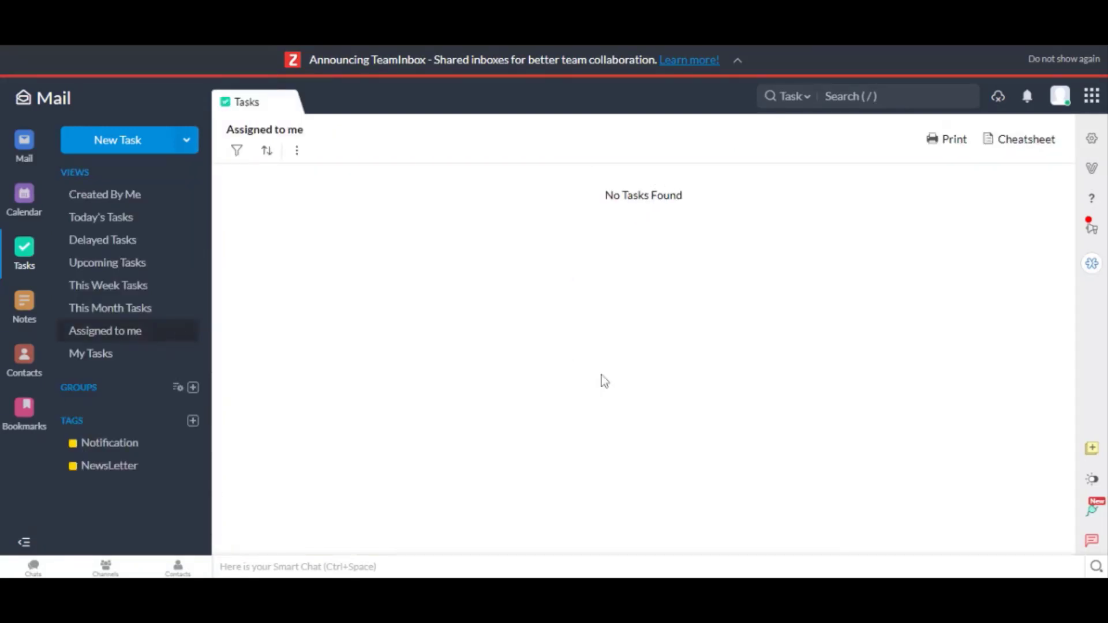
- View and close the Tasks email-hacks cheatsheet, then switch to Notes
left_click(1019, 151)
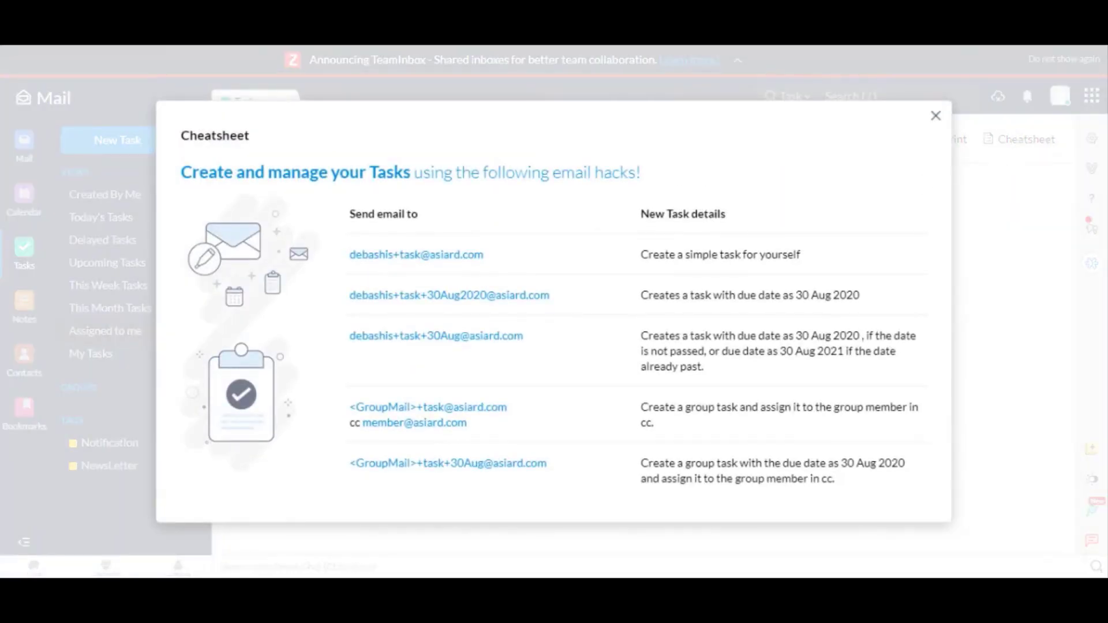
left_click(934, 116)
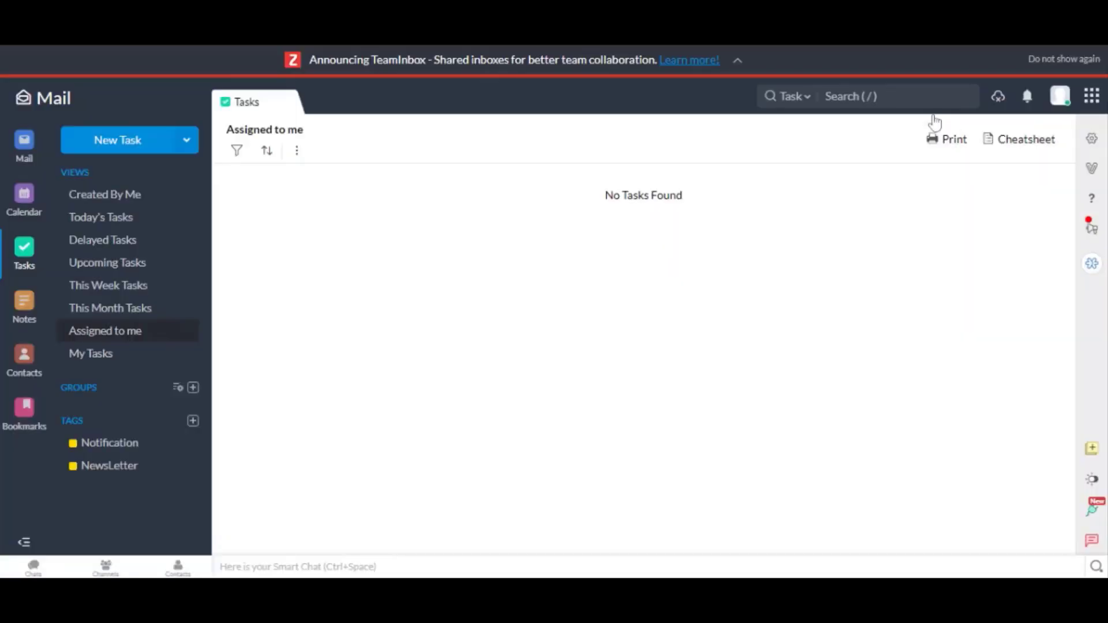
left_click(24, 308)
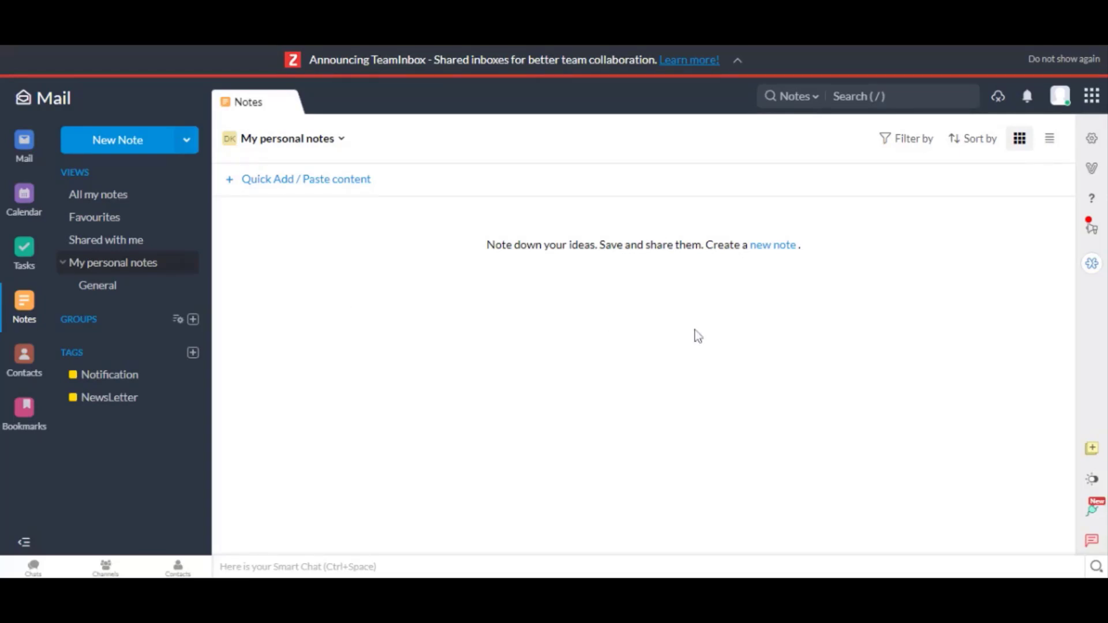
- Add the personal note 'Hey how are you', then switch to Contacts
left_click(773, 247)
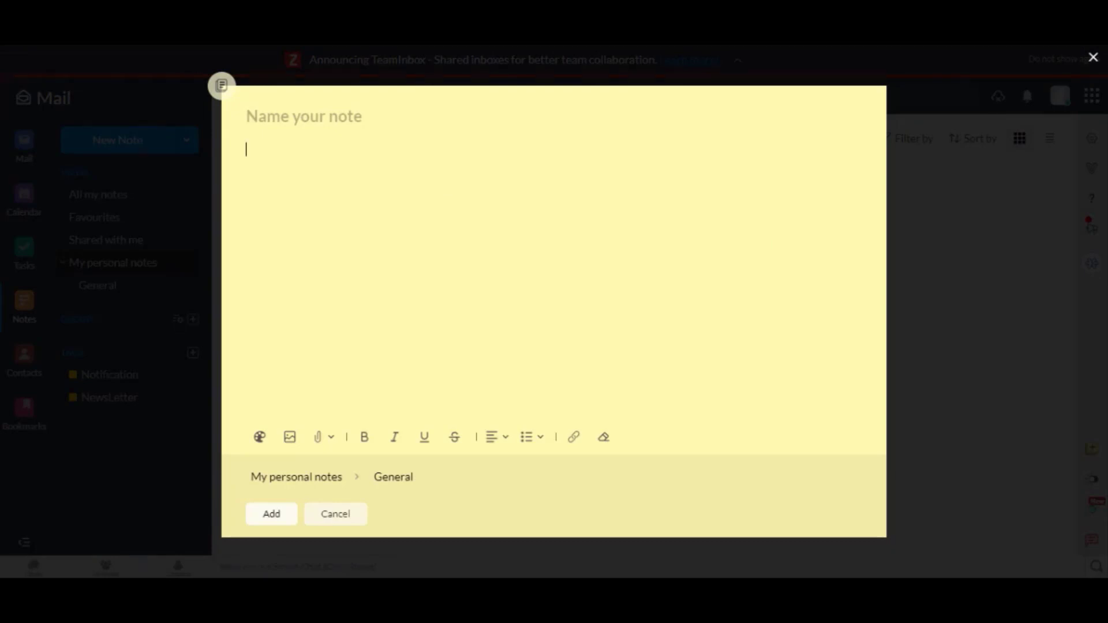
type("Hey how are you?")
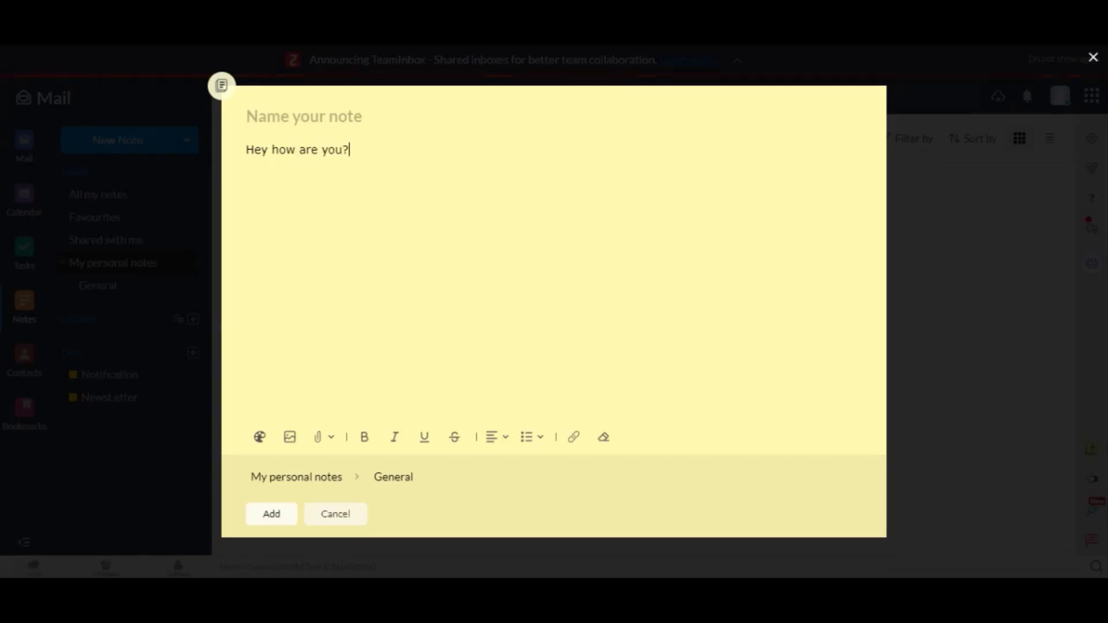
left_click(272, 515)
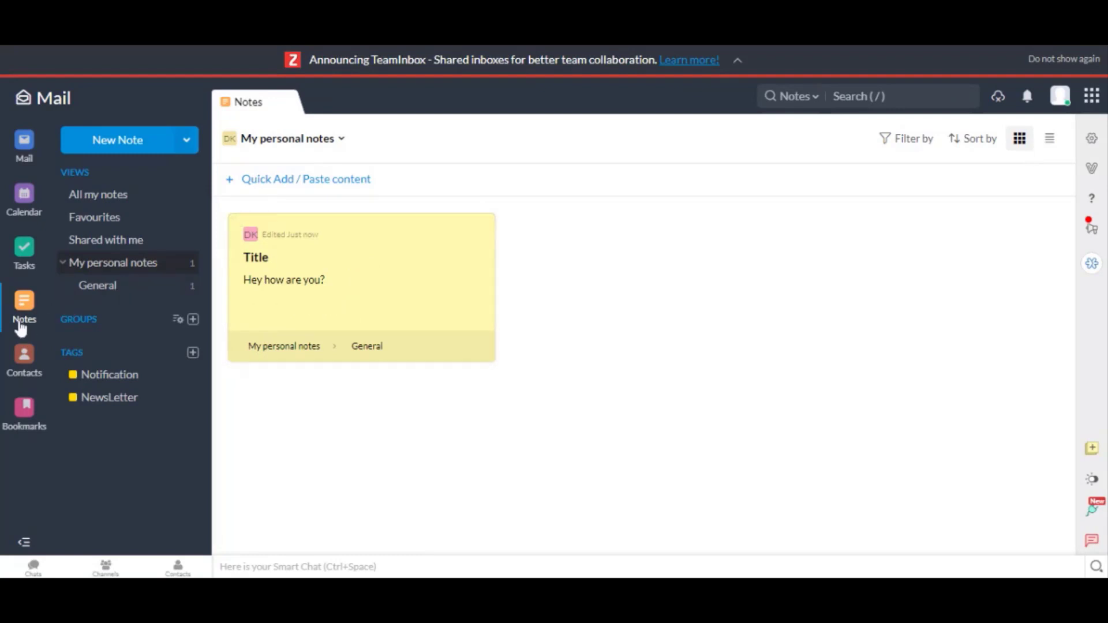
left_click(24, 362)
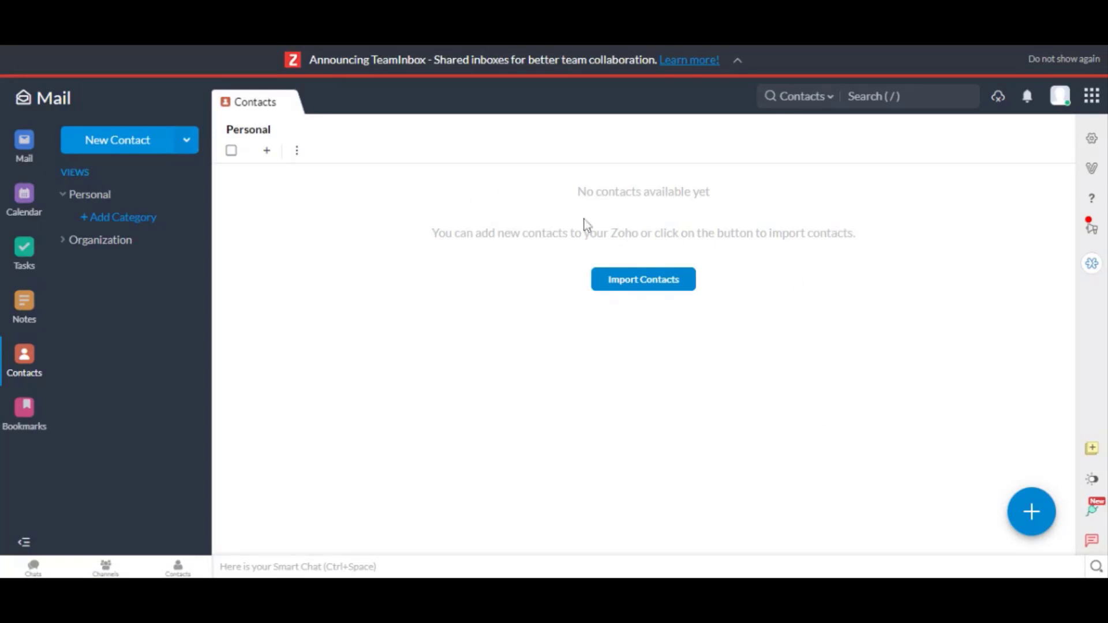
- Cycle through Bookmarks, Mail, Calendar, Tasks, Notes and Contacts, ending on the Inbox
left_click(23, 411)
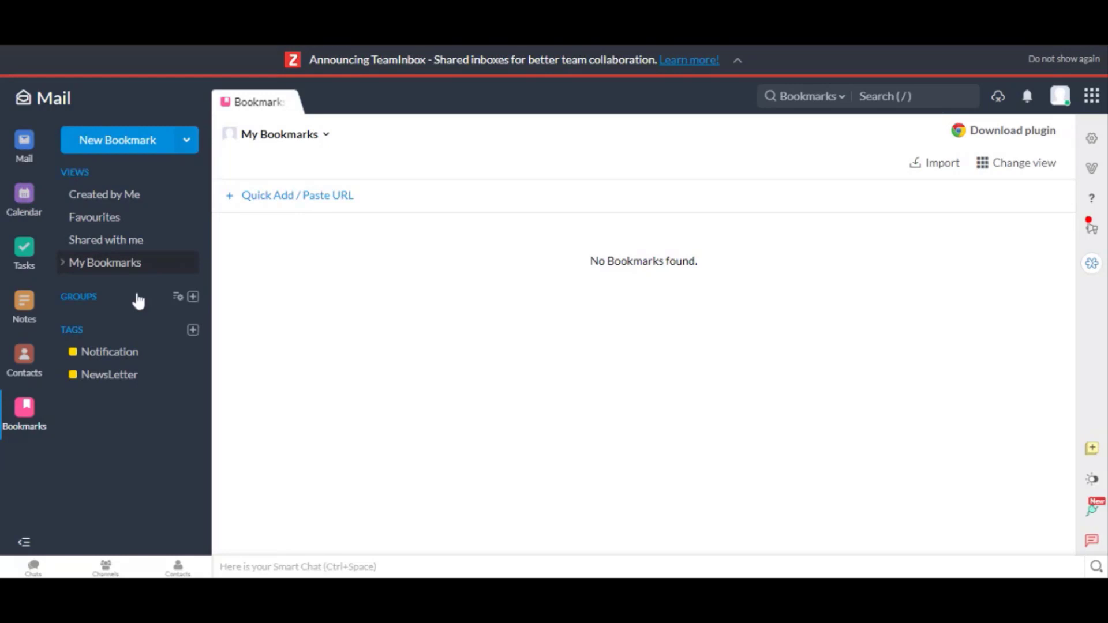
left_click(24, 141)
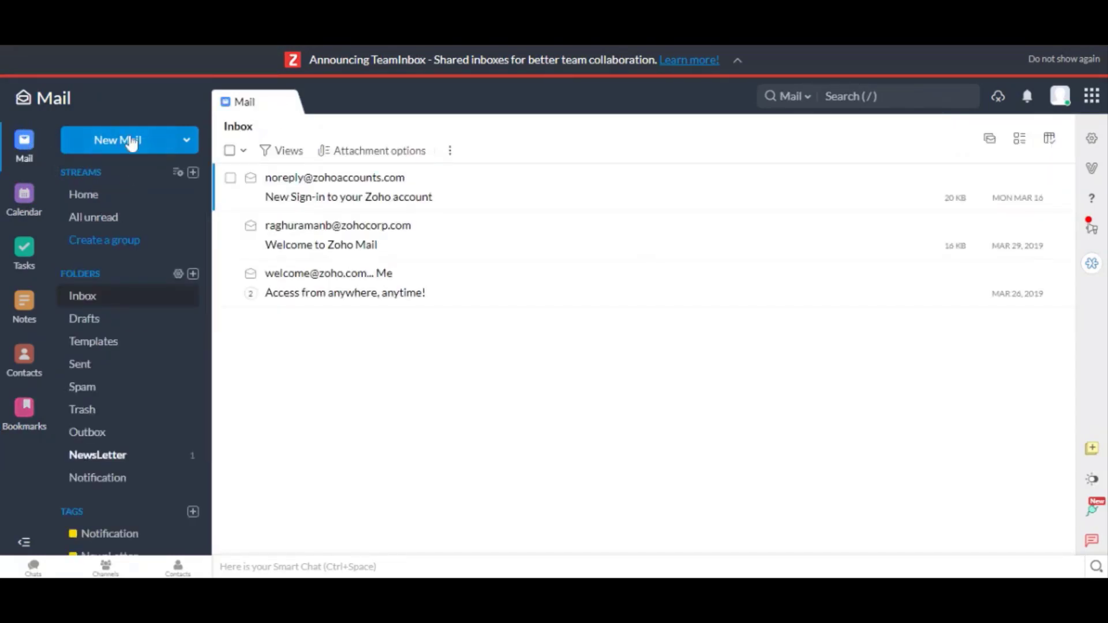
left_click(25, 197)
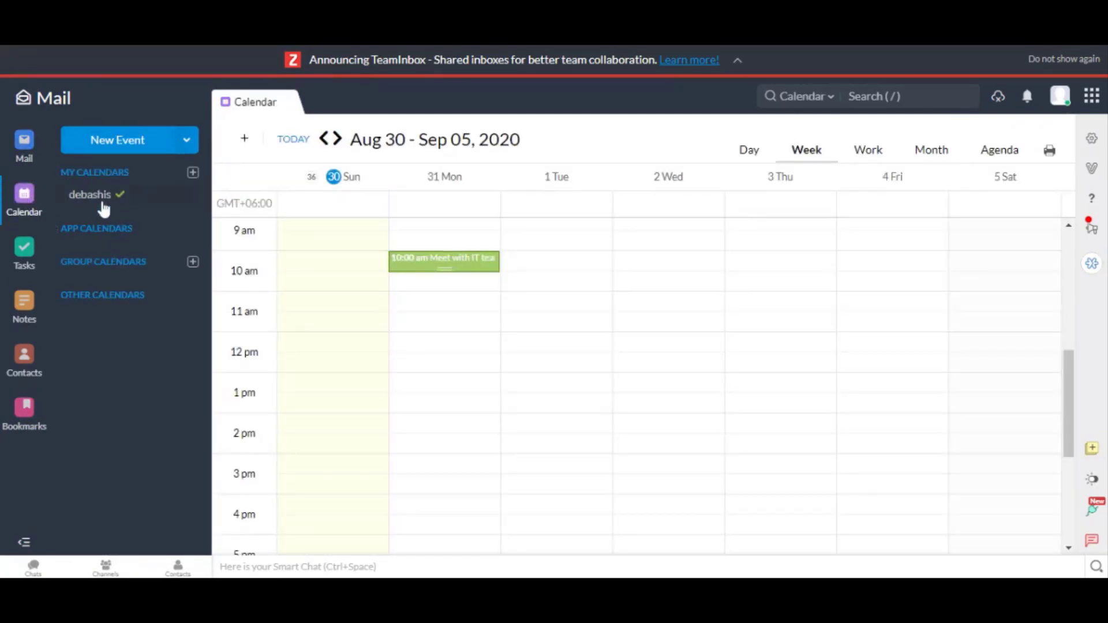
left_click(23, 249)
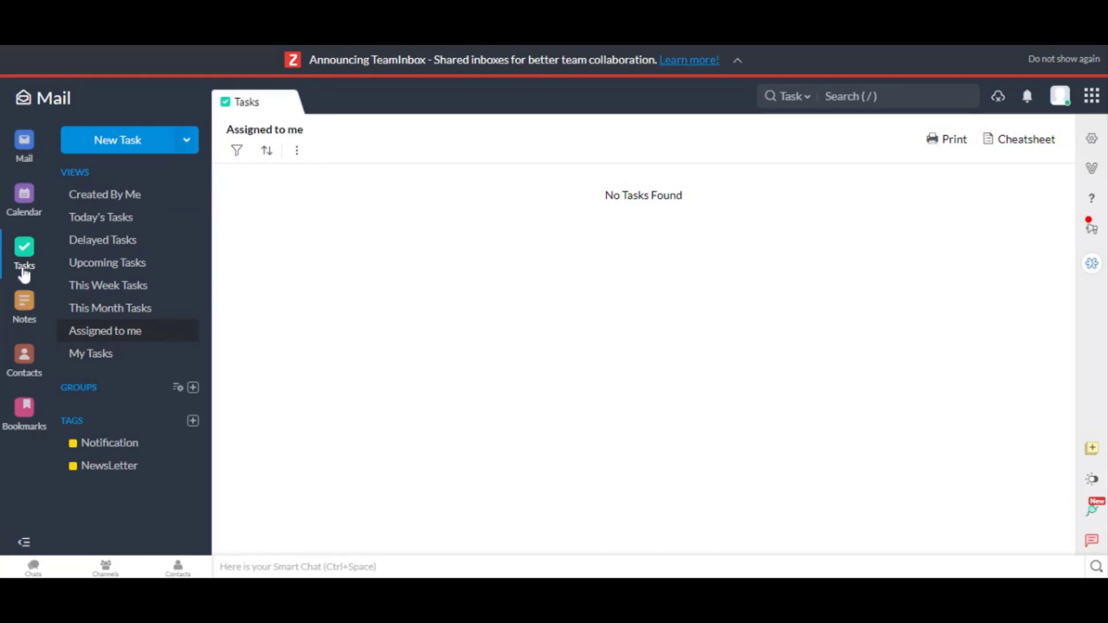
left_click(35, 312)
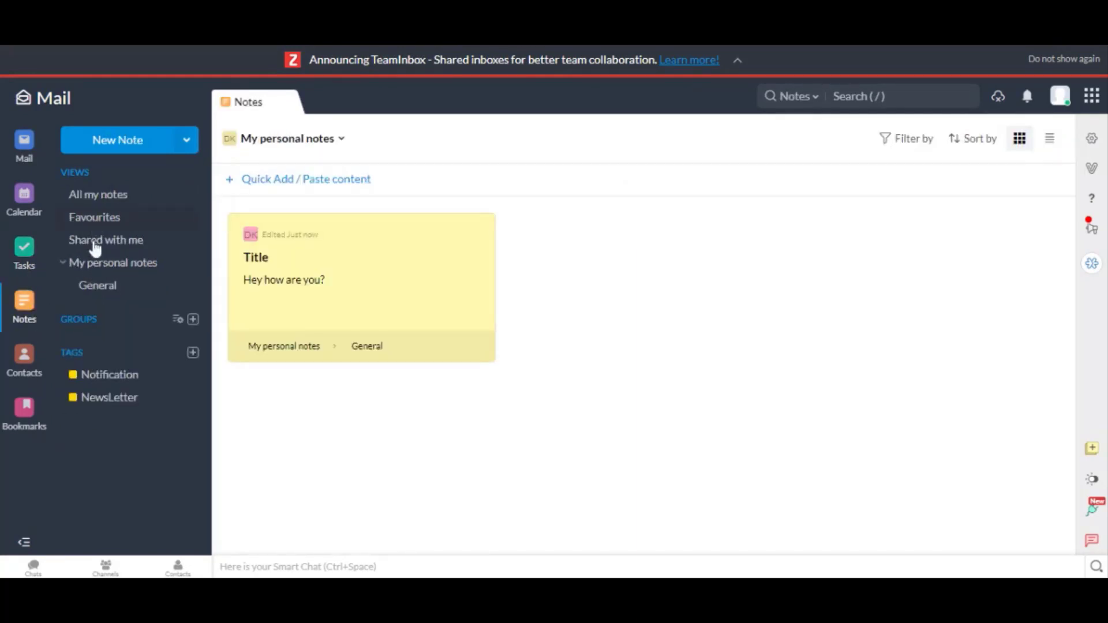
left_click(23, 361)
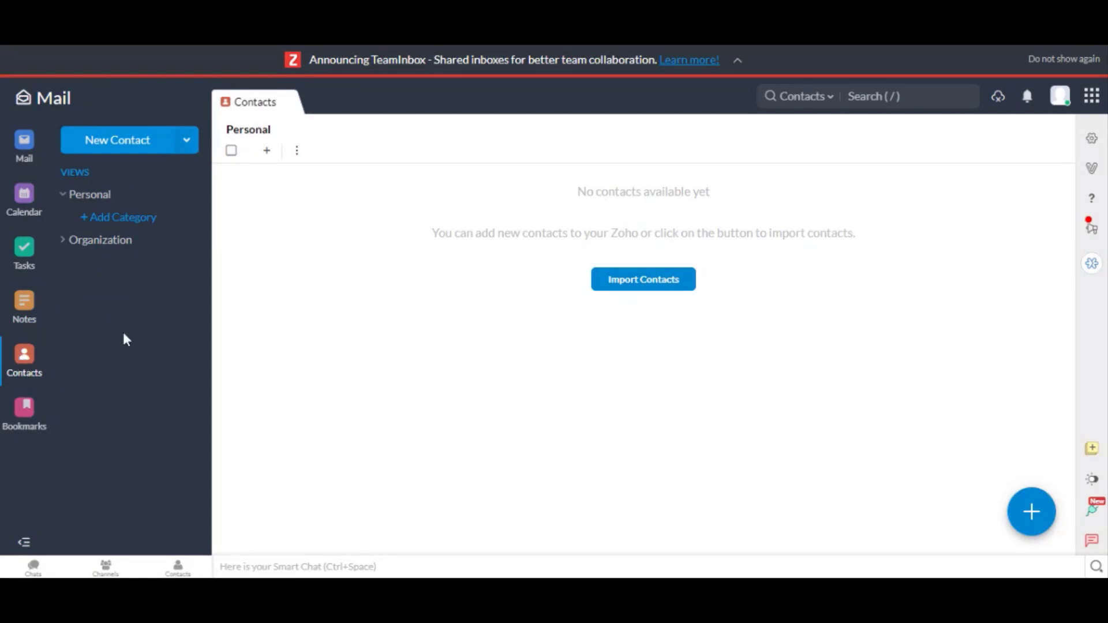
left_click(34, 156)
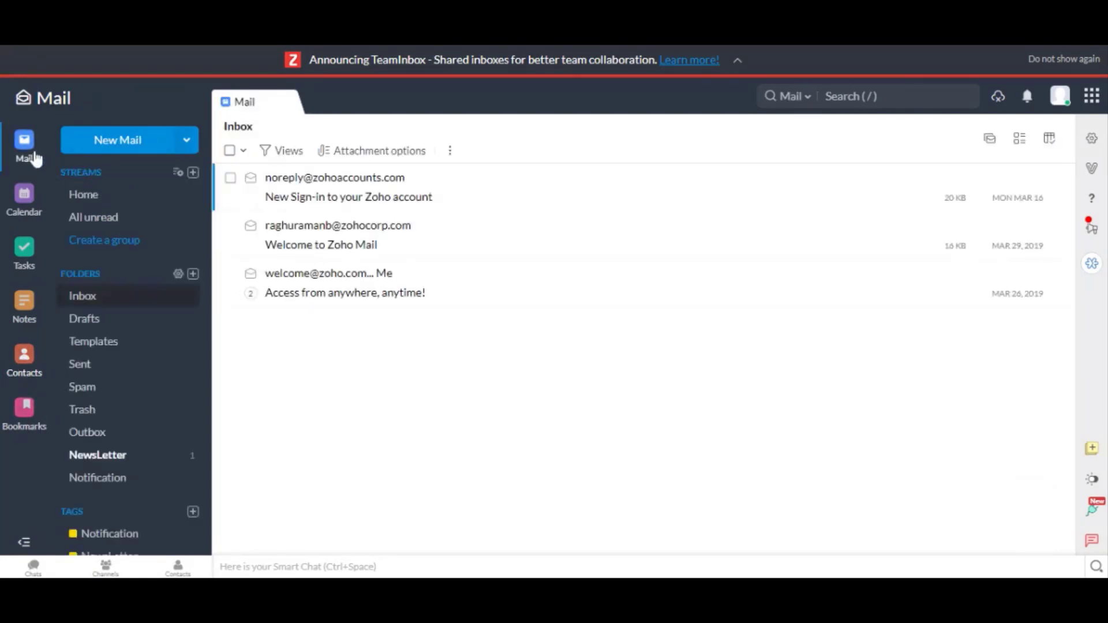
- Open a blank compose window using the New Mail button
left_click(130, 144)
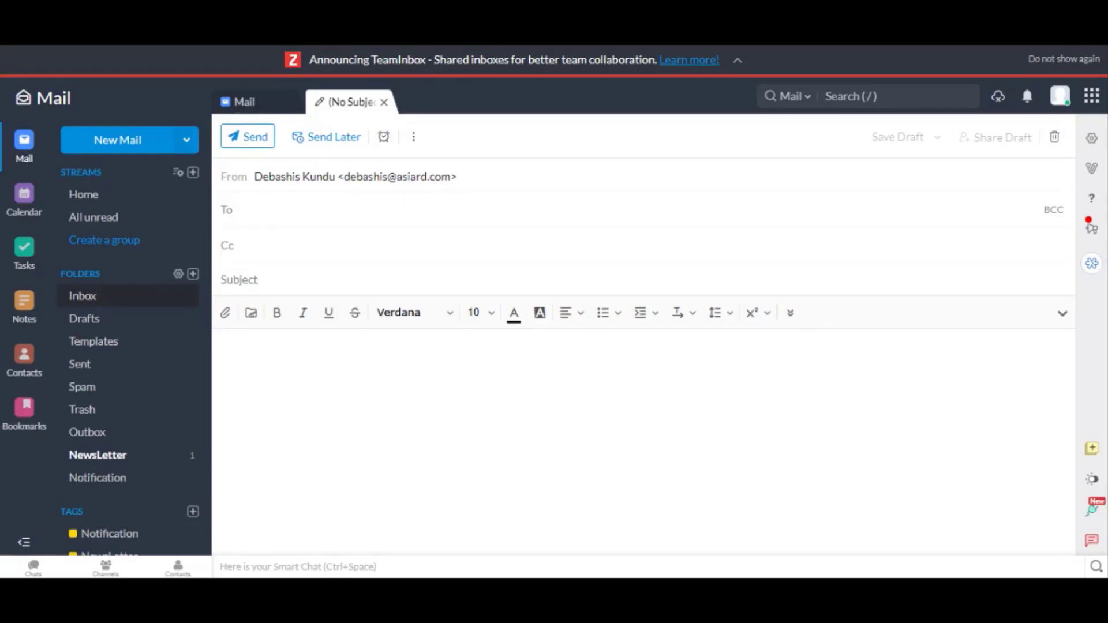
- Open account Settings and scroll through the Import, Subscribe and Synchronize calendar cards, back to My Account and System
left_click(1092, 139)
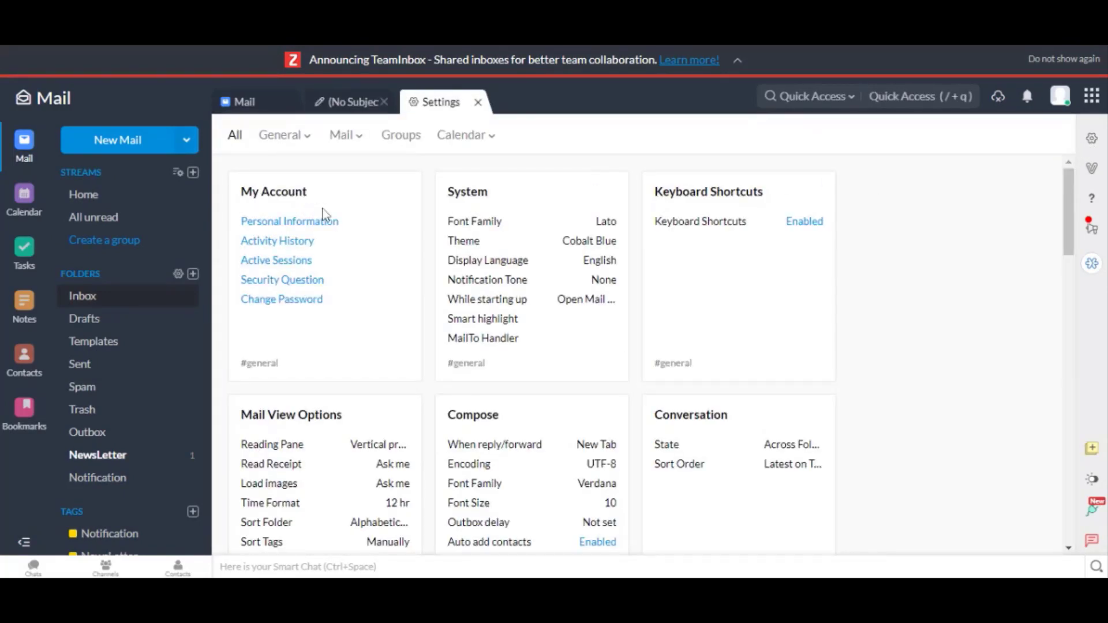
scroll(307, 247, "down", 8)
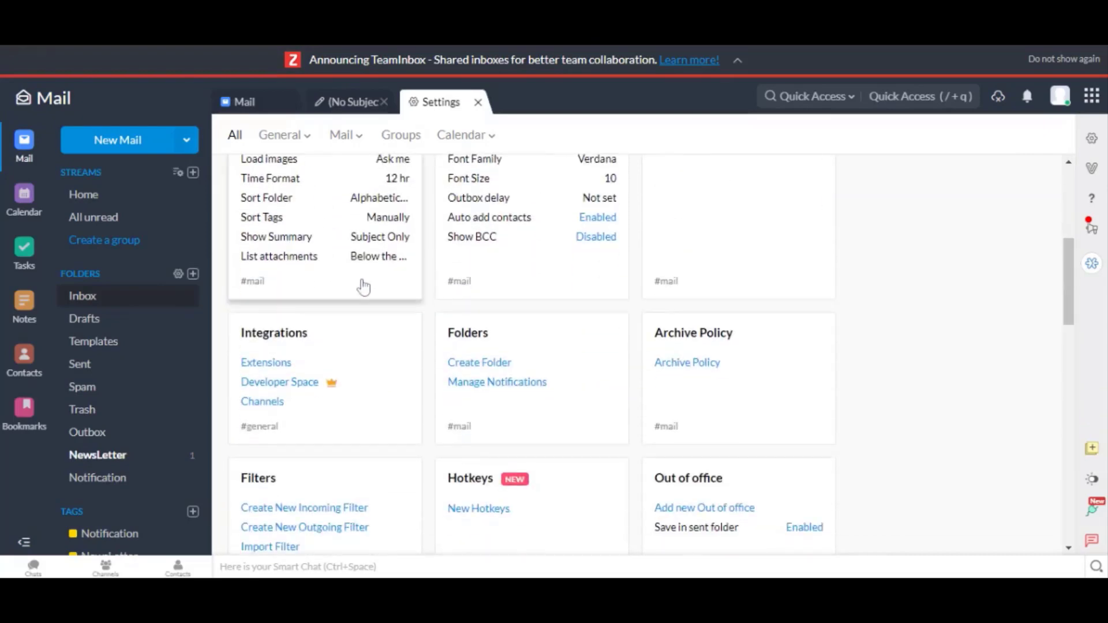
scroll(508, 291, "down", 4)
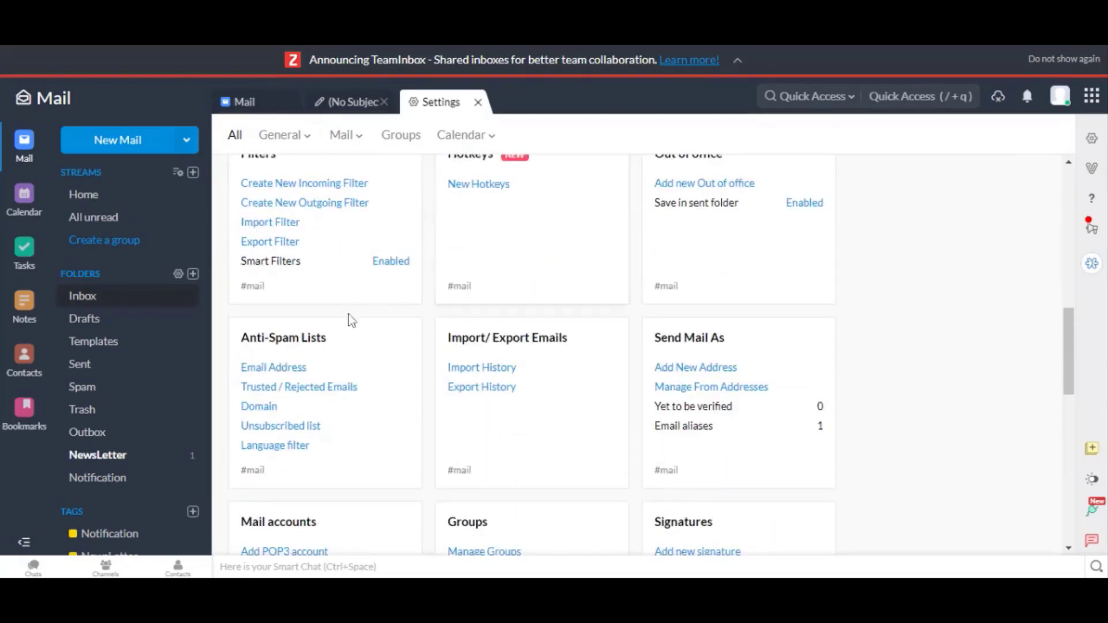
scroll(349, 317, "up", 7)
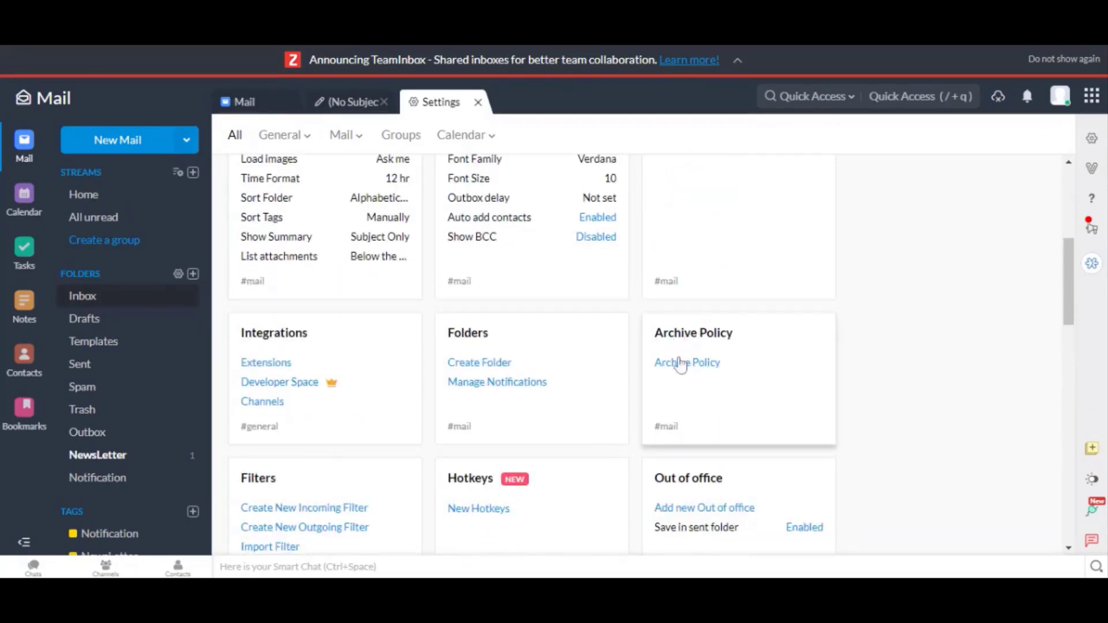
scroll(493, 400, "down", 1)
scroll(494, 400, "down", 5)
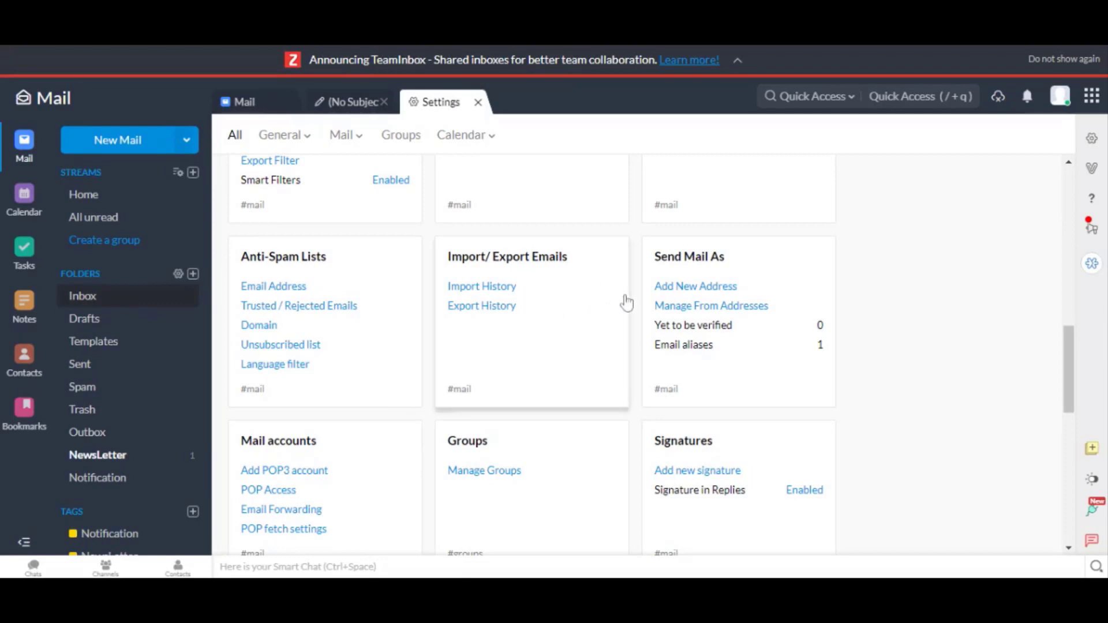
scroll(574, 341, "down", 6)
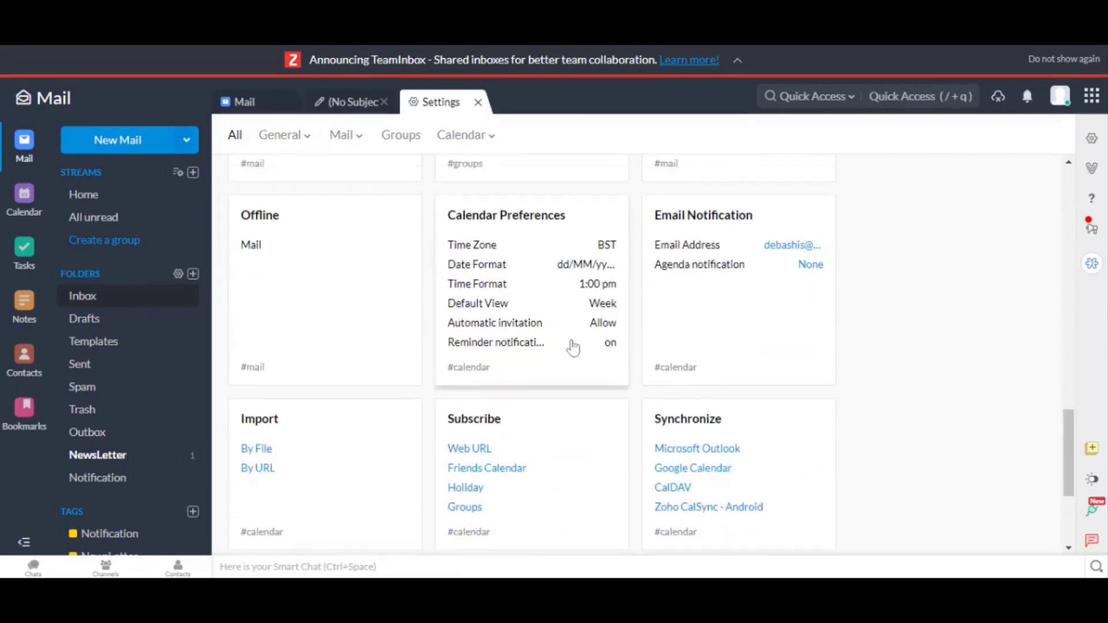
scroll(573, 346, "up", 4)
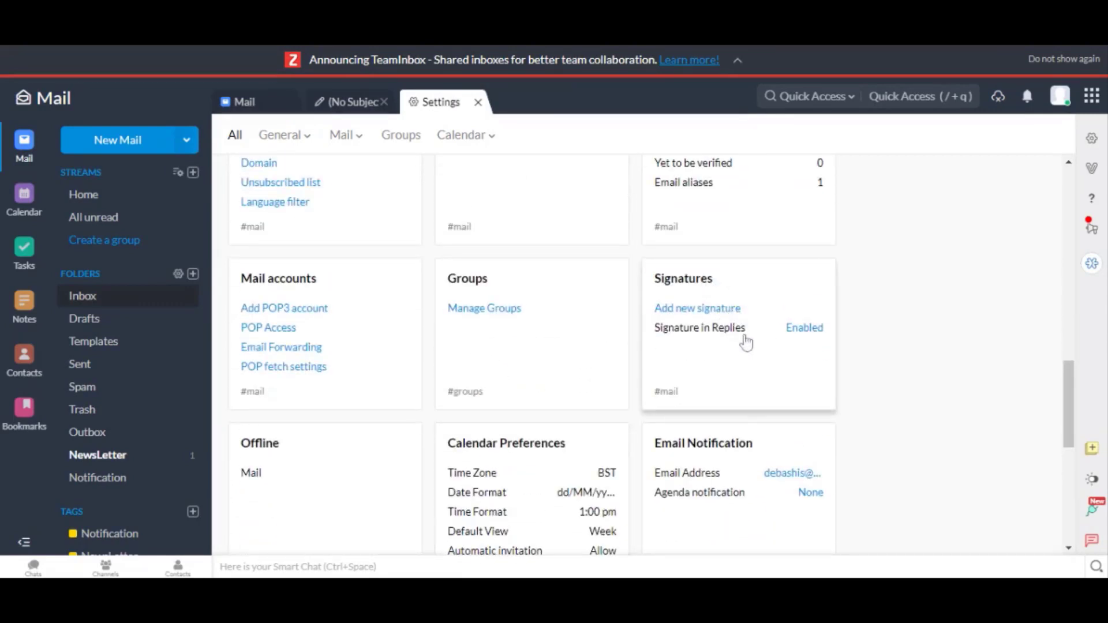
scroll(555, 433, "down", 7)
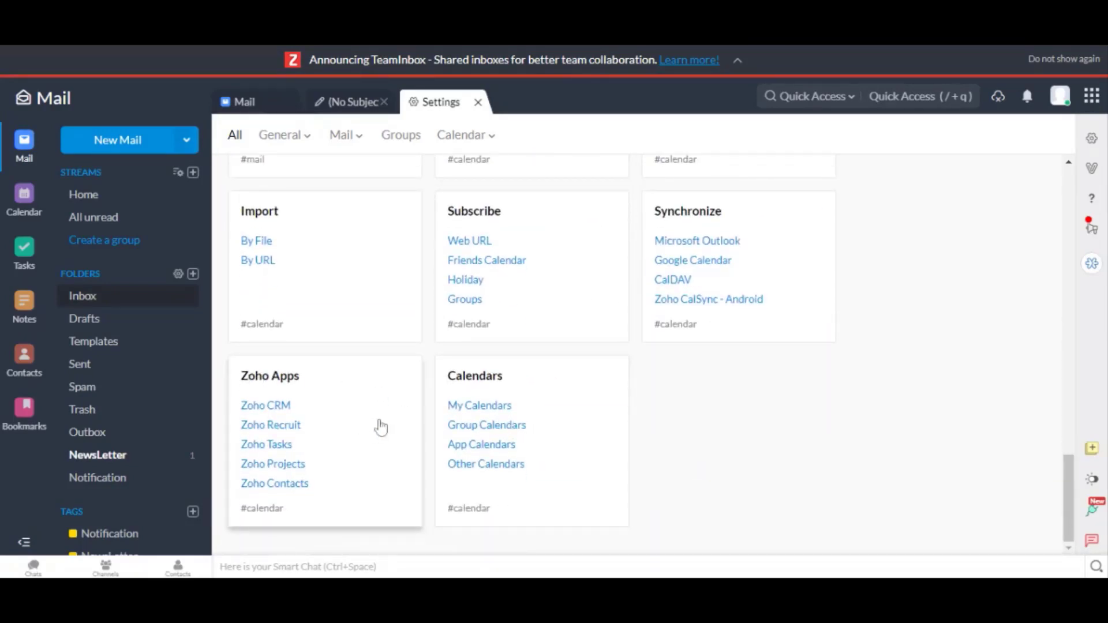
scroll(389, 422, "up", 5)
scroll(389, 423, "up", 10)
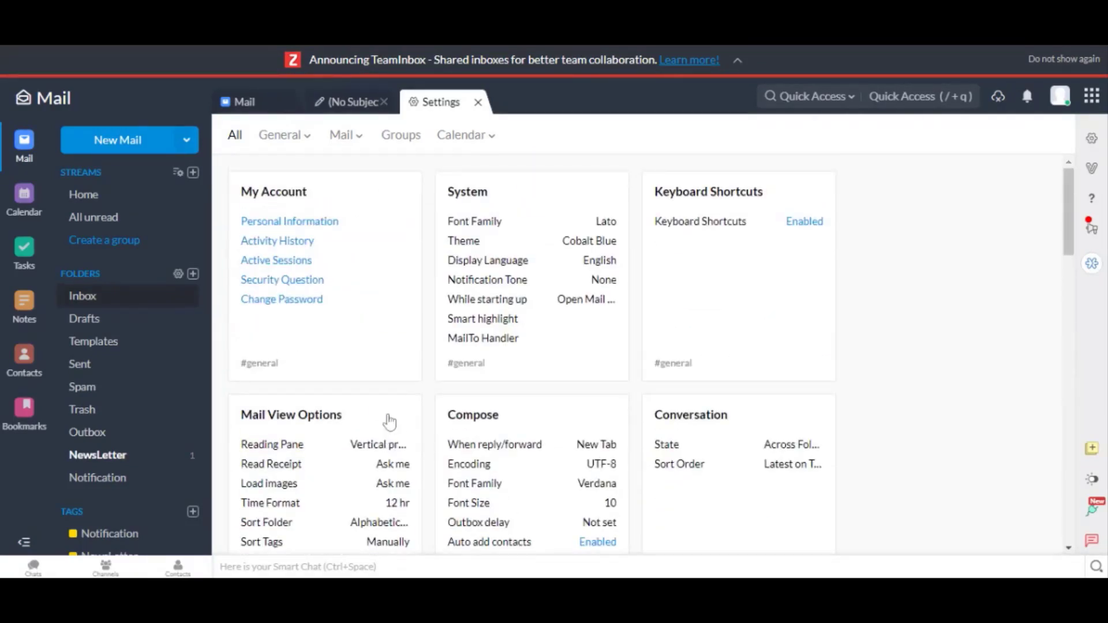
scroll(390, 423, "down", 15)
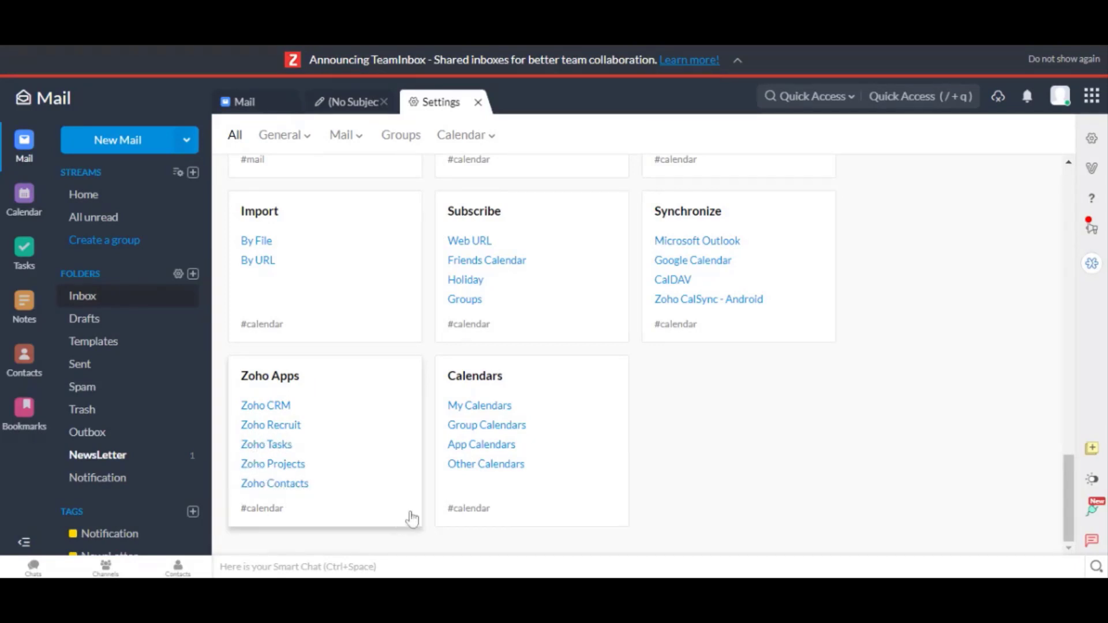
scroll(492, 425, "up", 15)
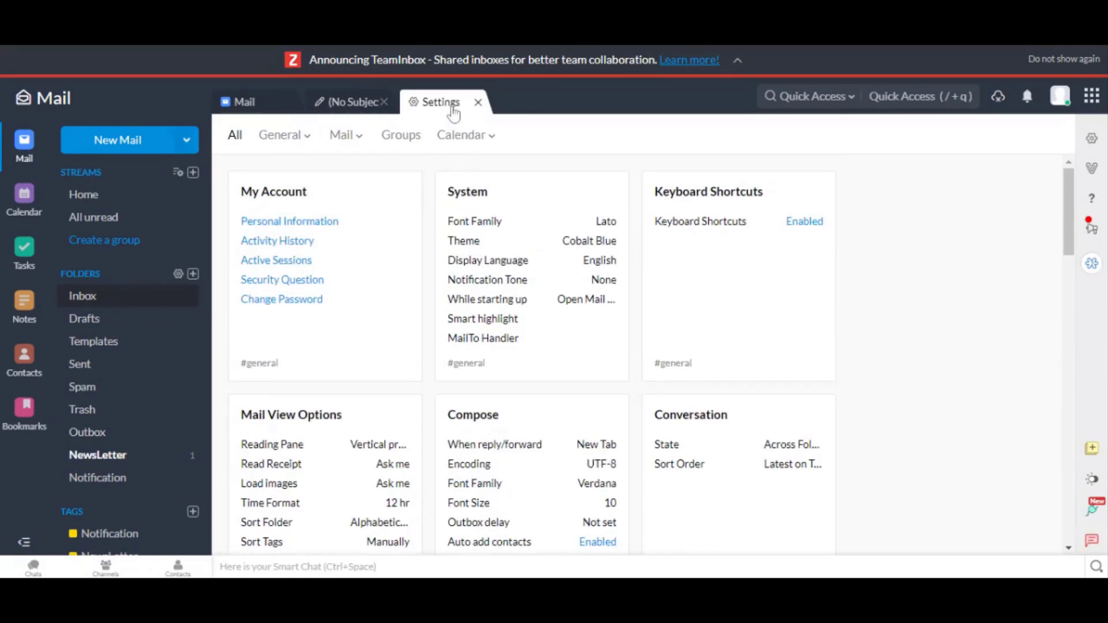
- Start an instant Zoho Meeting from the right sidebar, then close the meeting popup once its link is ready
left_click(1094, 266)
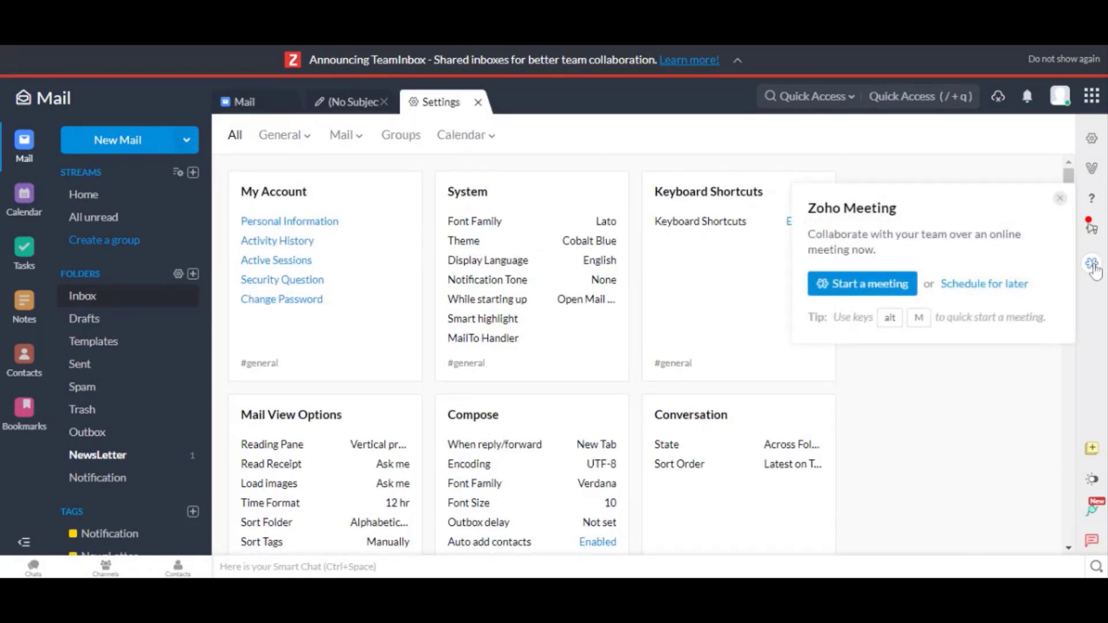
left_click(872, 292)
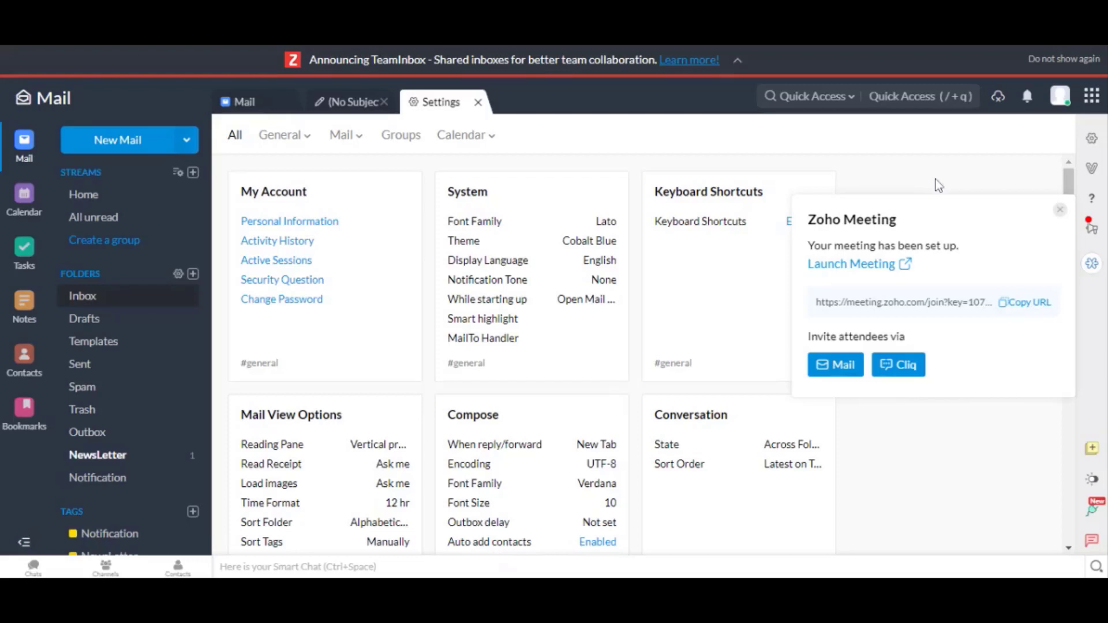
left_click(1060, 210)
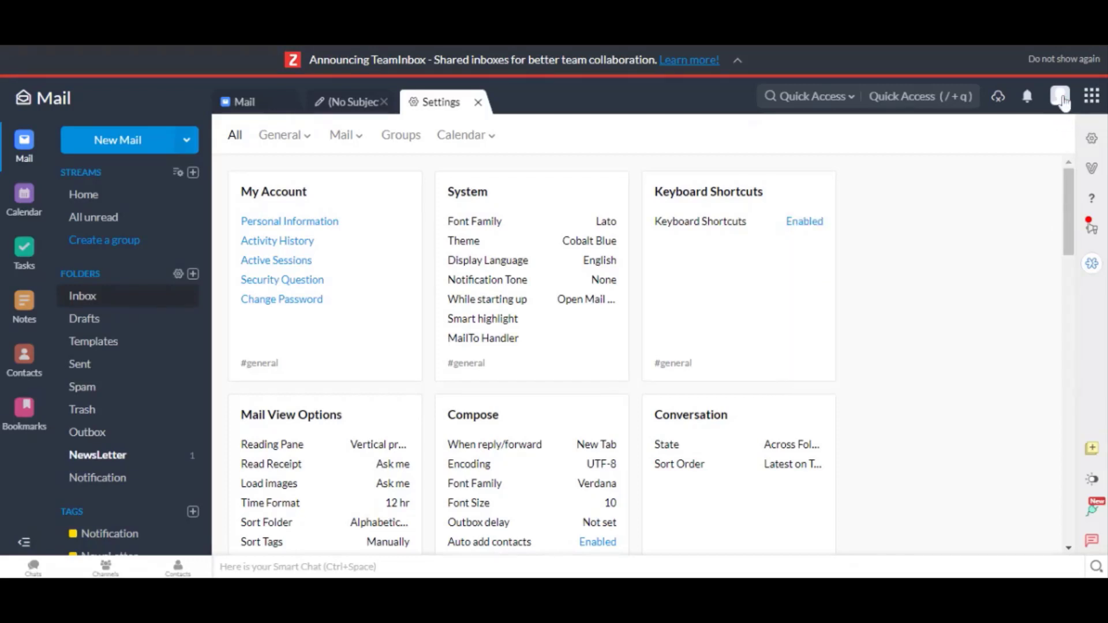
- Open the Control Panel from the profile panel to view the dashboard's 5 users, 1 domain and 0 groups
left_click(1060, 96)
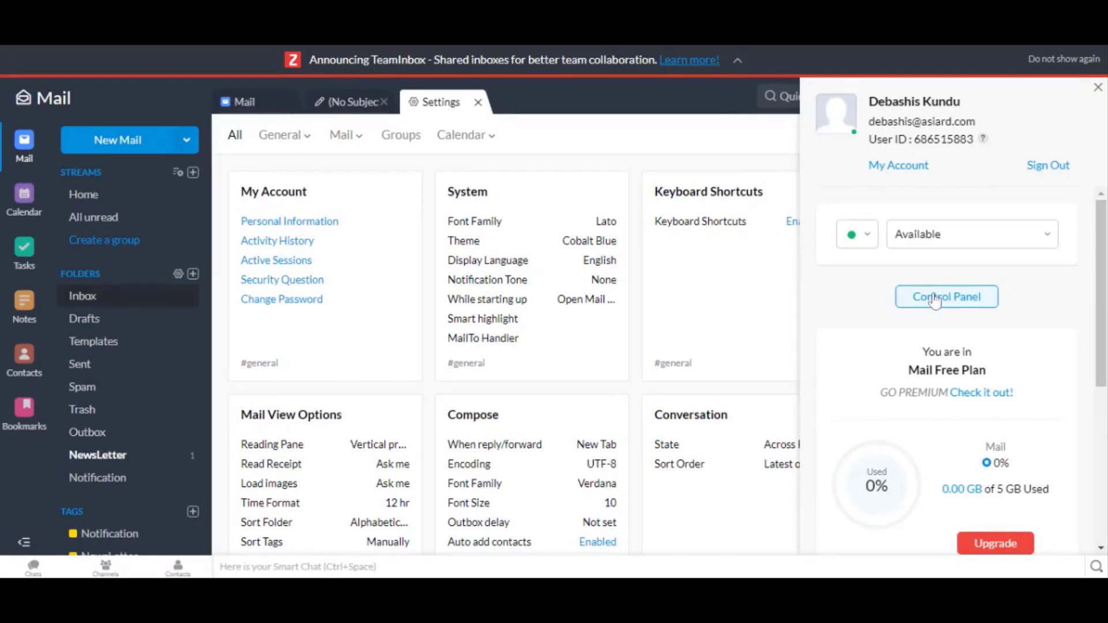
left_click(935, 298)
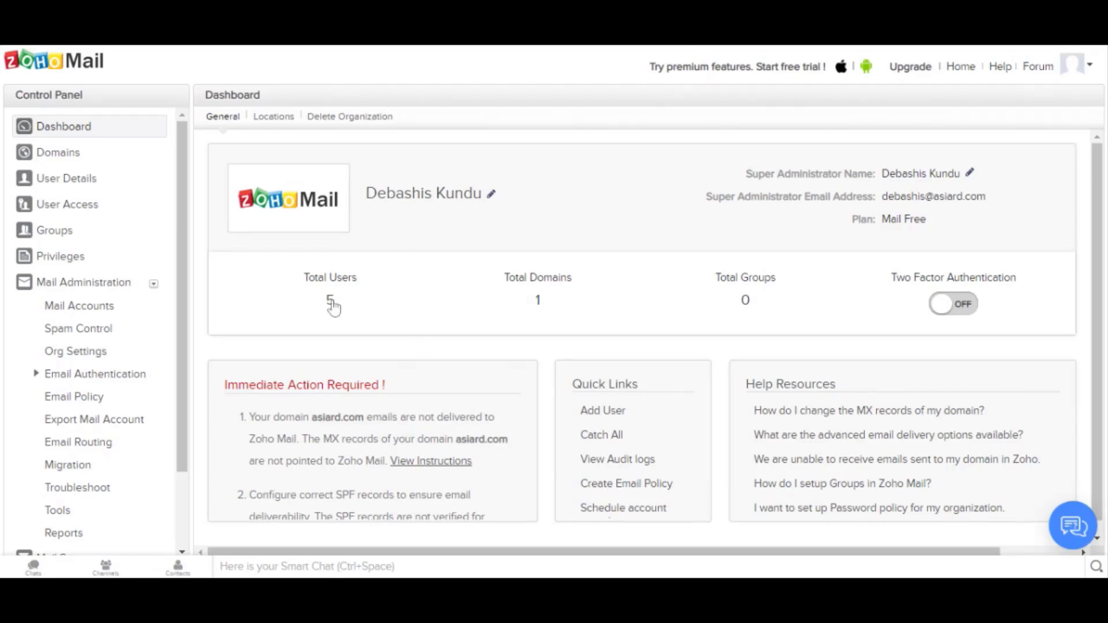
- Check asiard.com's domain status, refresh its MX records, then view the User Details list of 5 users
left_click(55, 162)
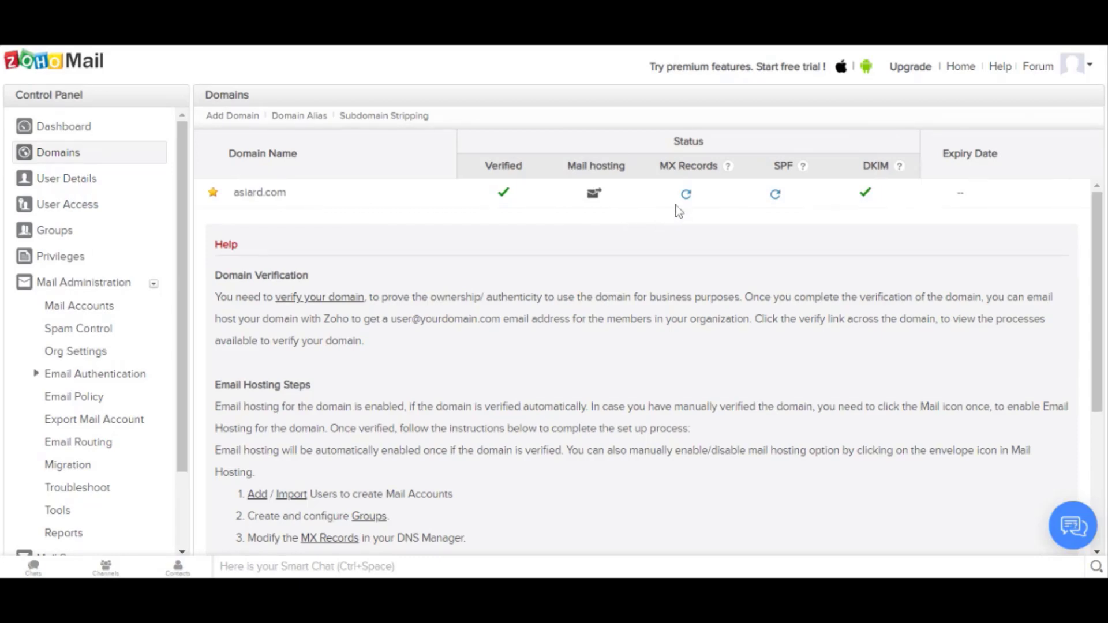
left_click(688, 195)
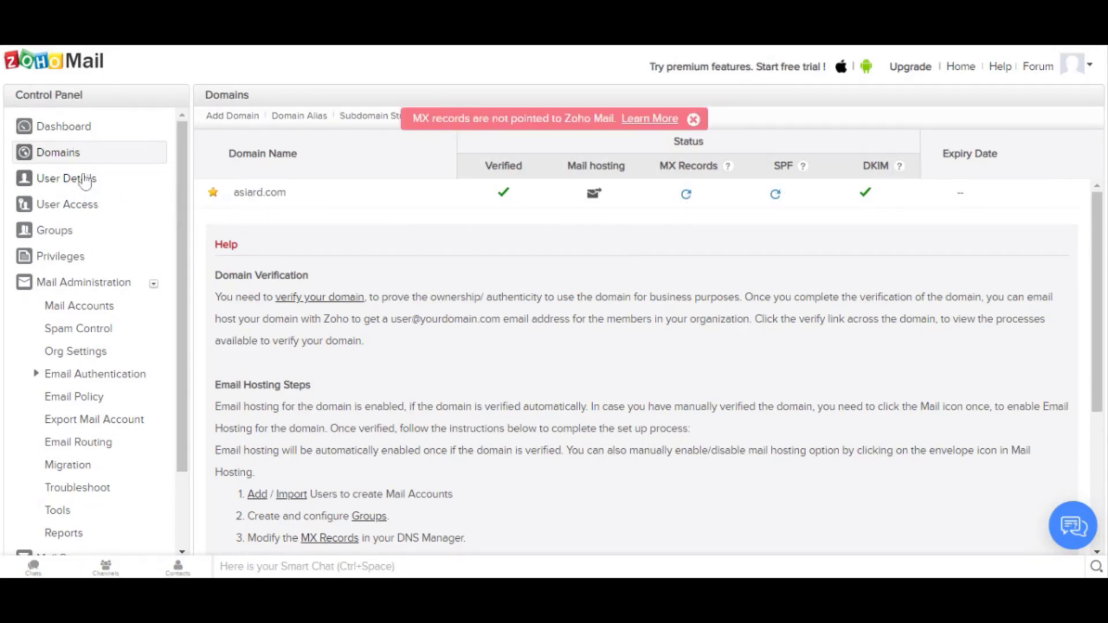
left_click(86, 180)
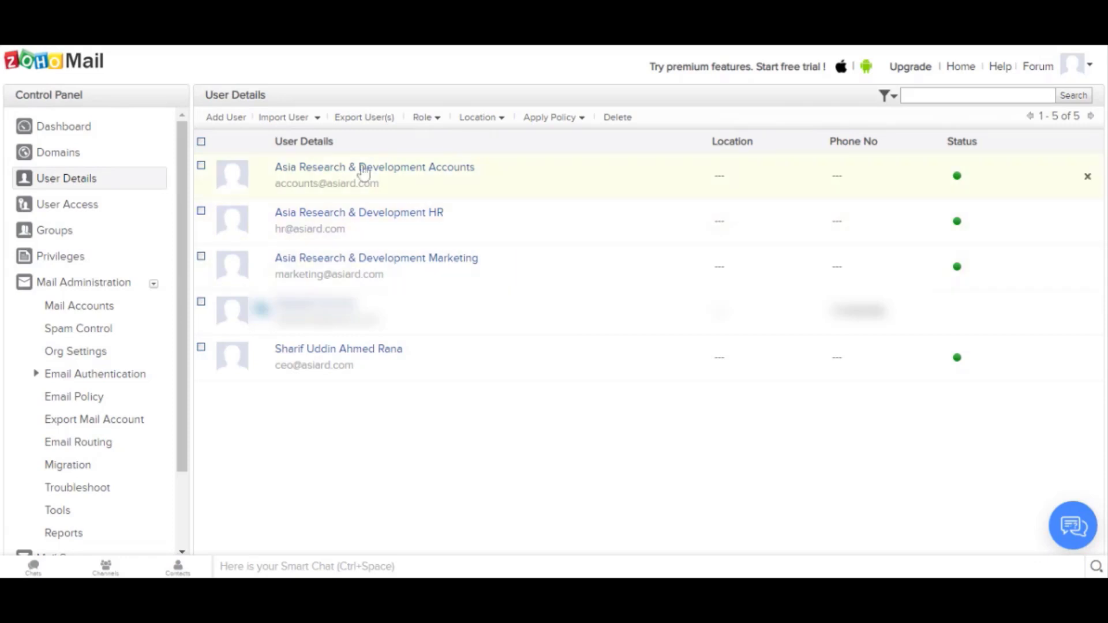
- Look over the Add User form, cancel it, and view User Access for Mail, Calendar, Contacts and Docs
left_click(225, 118)
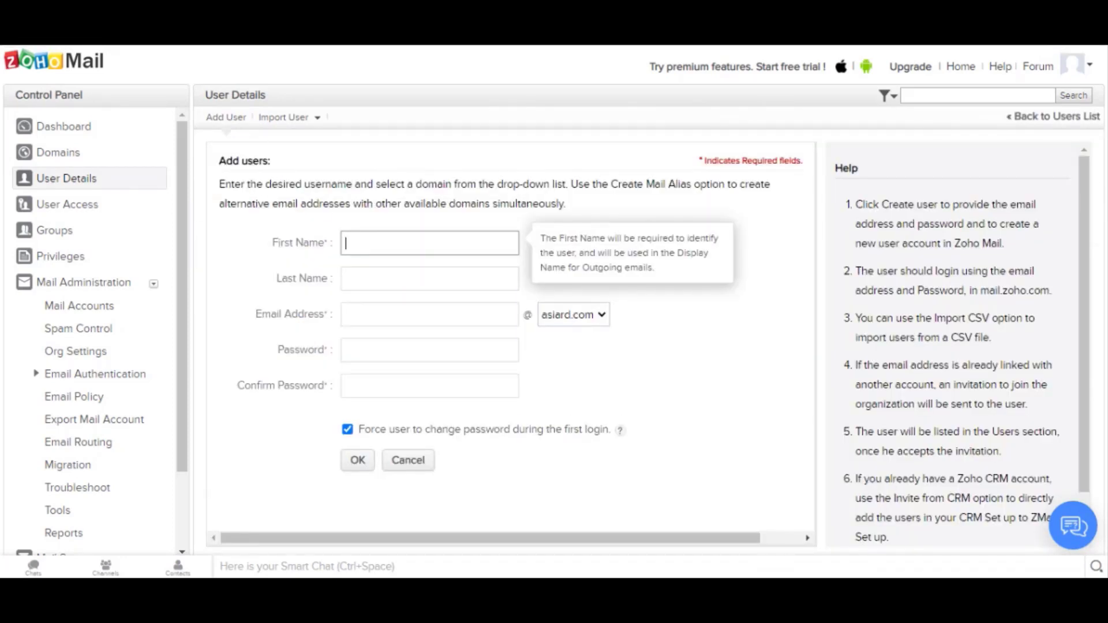
left_click(346, 279)
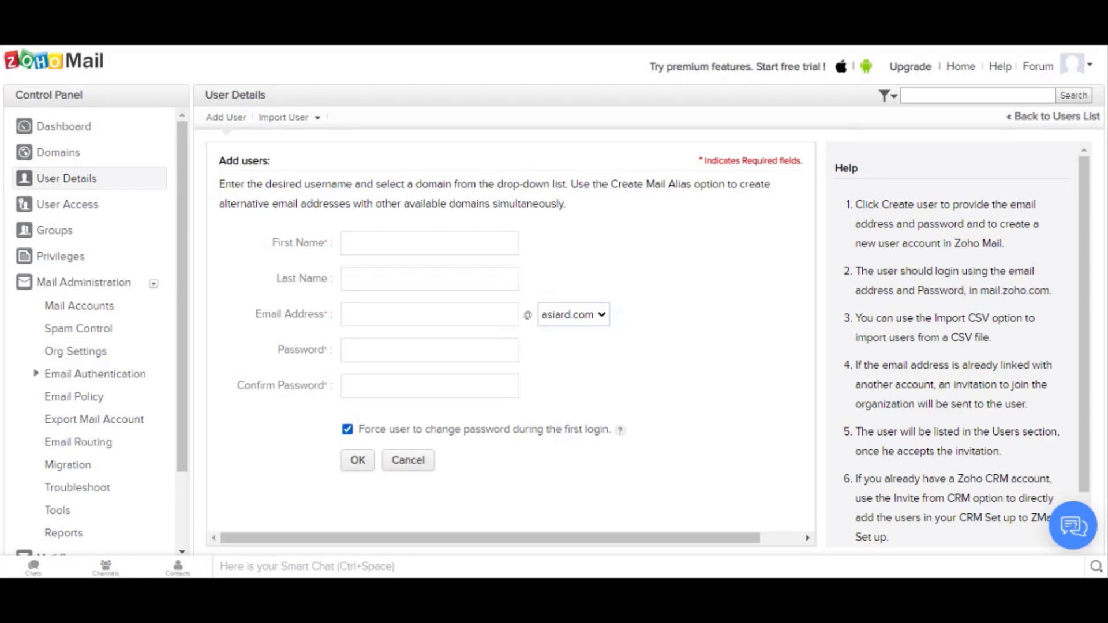
left_click(425, 465)
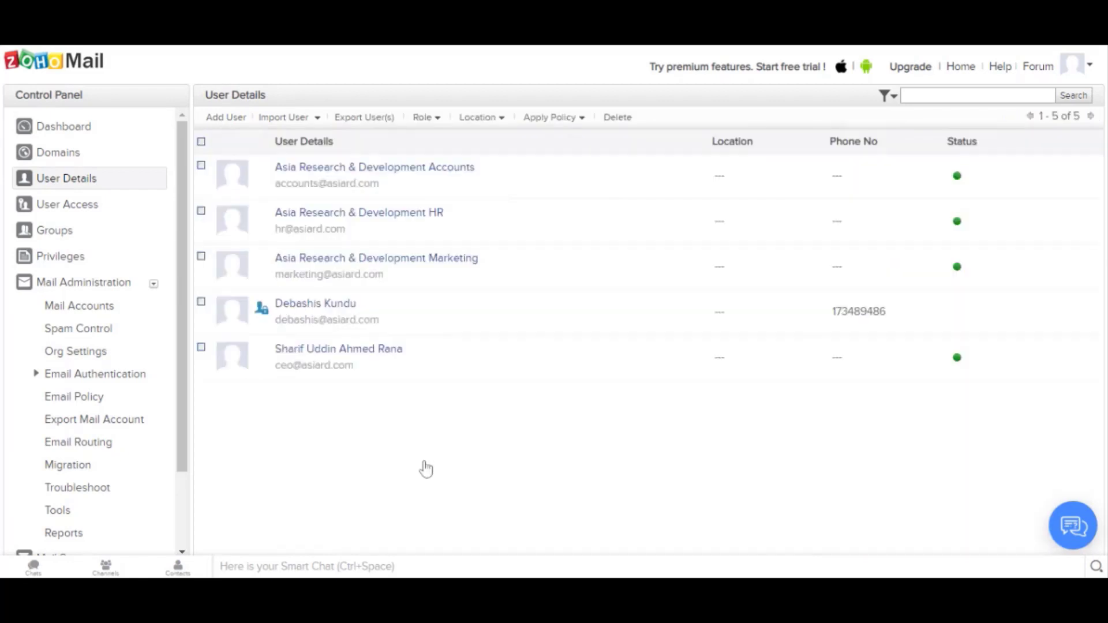
left_click(56, 216)
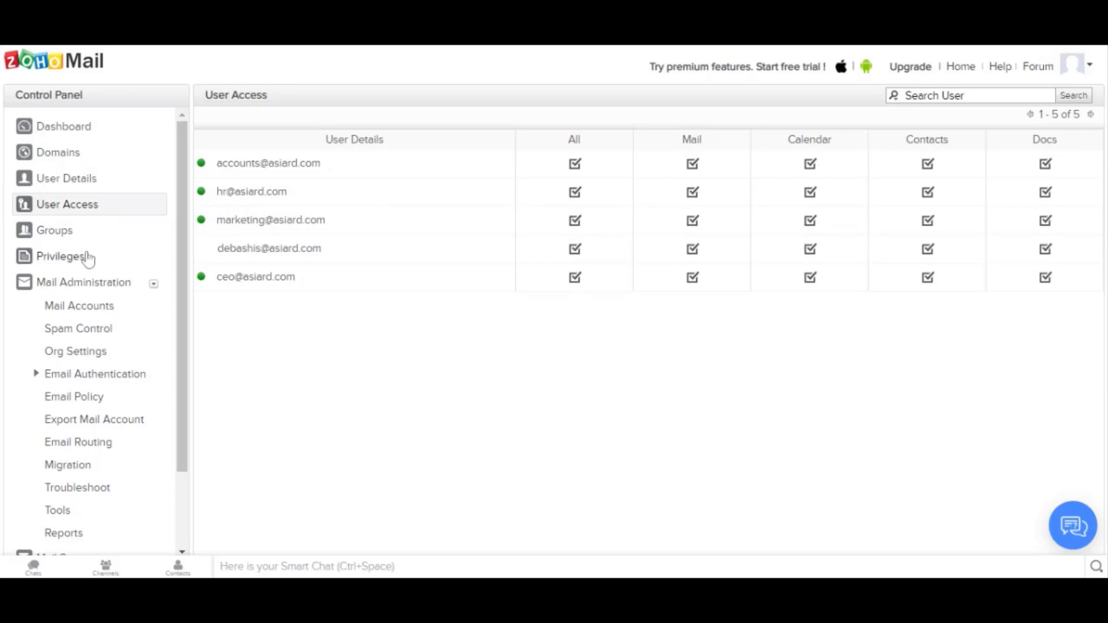
- Review Mail Accounts, Spam Control, Org Settings and DKIM under Mail Administration, then go back to Dashboard
left_click(92, 303)
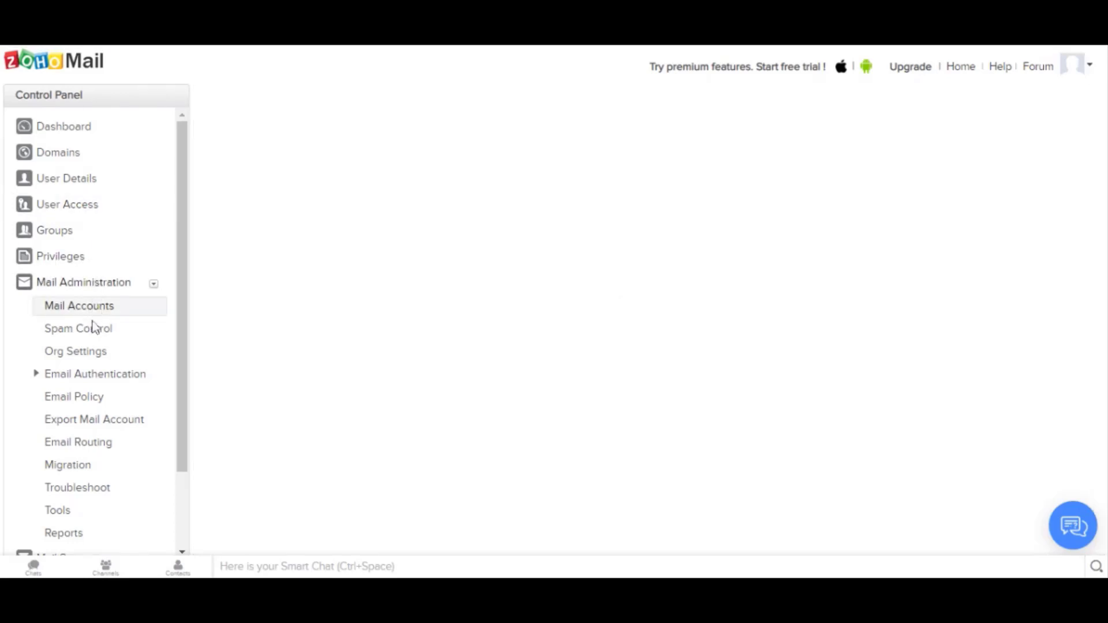
left_click(95, 329)
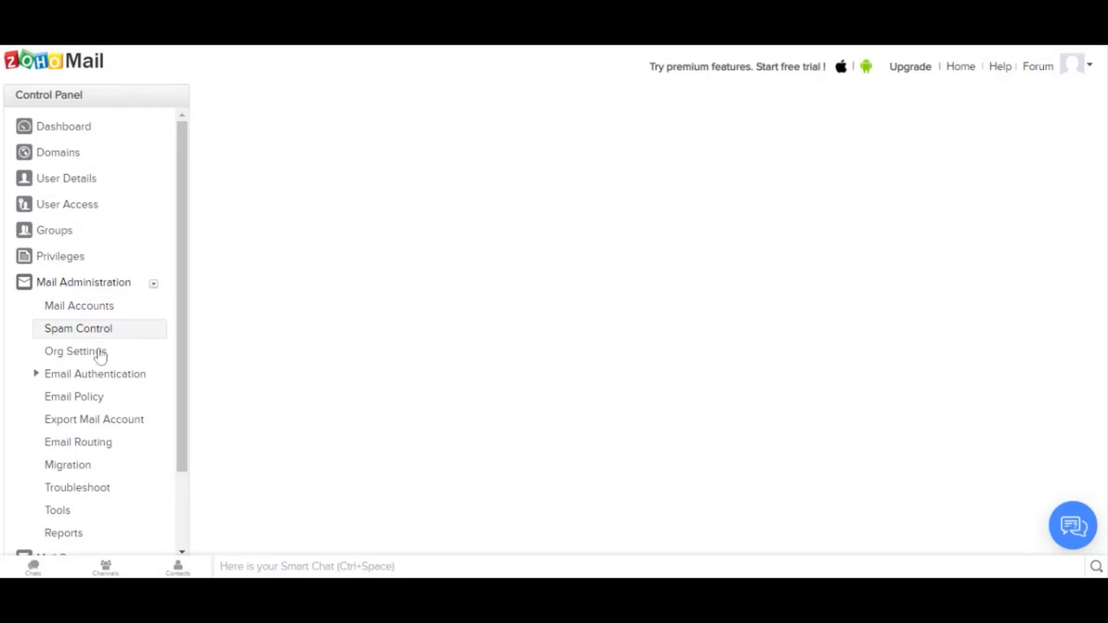
left_click(99, 358)
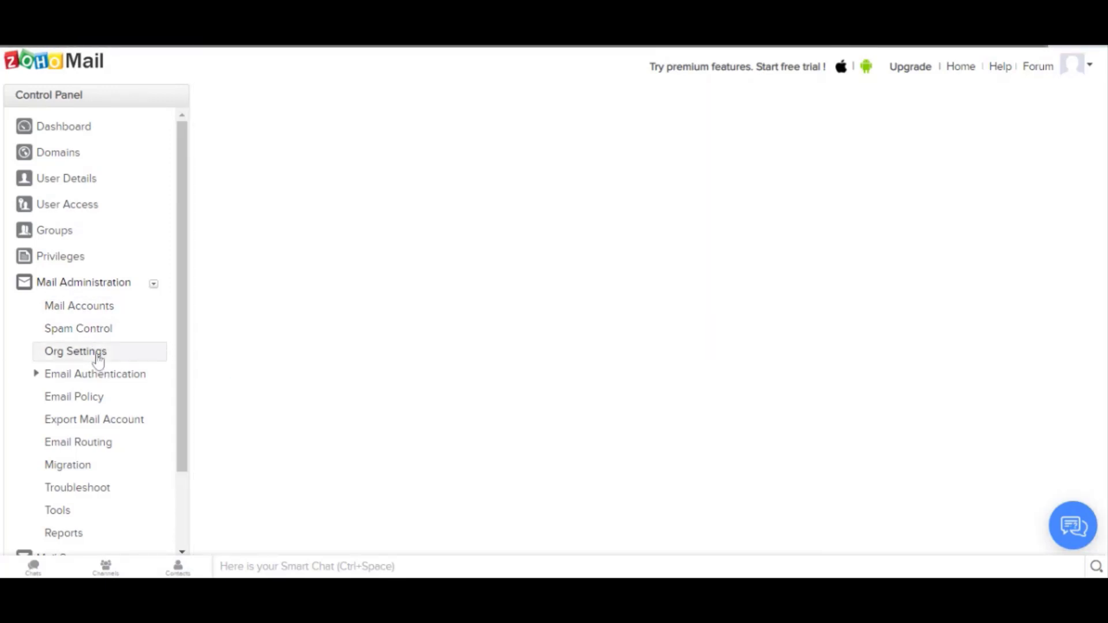
left_click(120, 380)
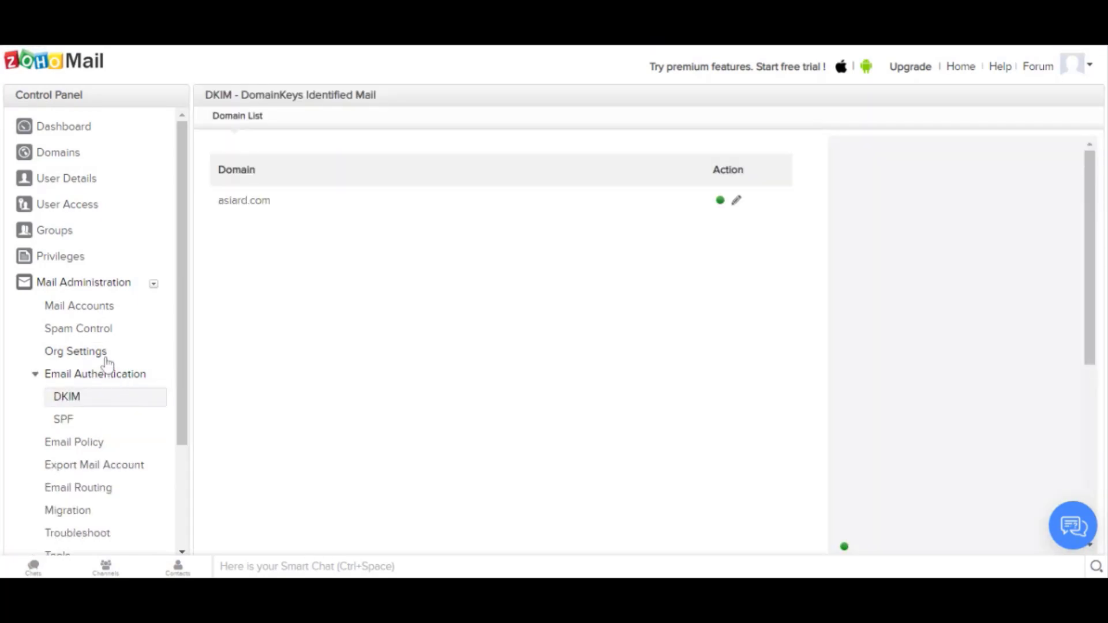
left_click(106, 358)
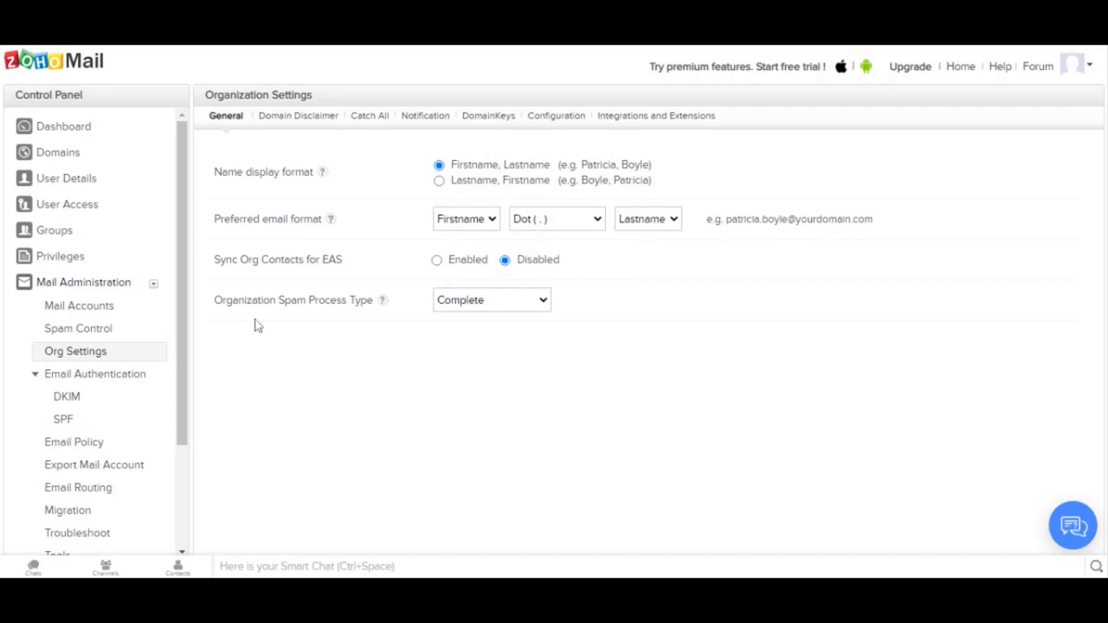
left_click(84, 130)
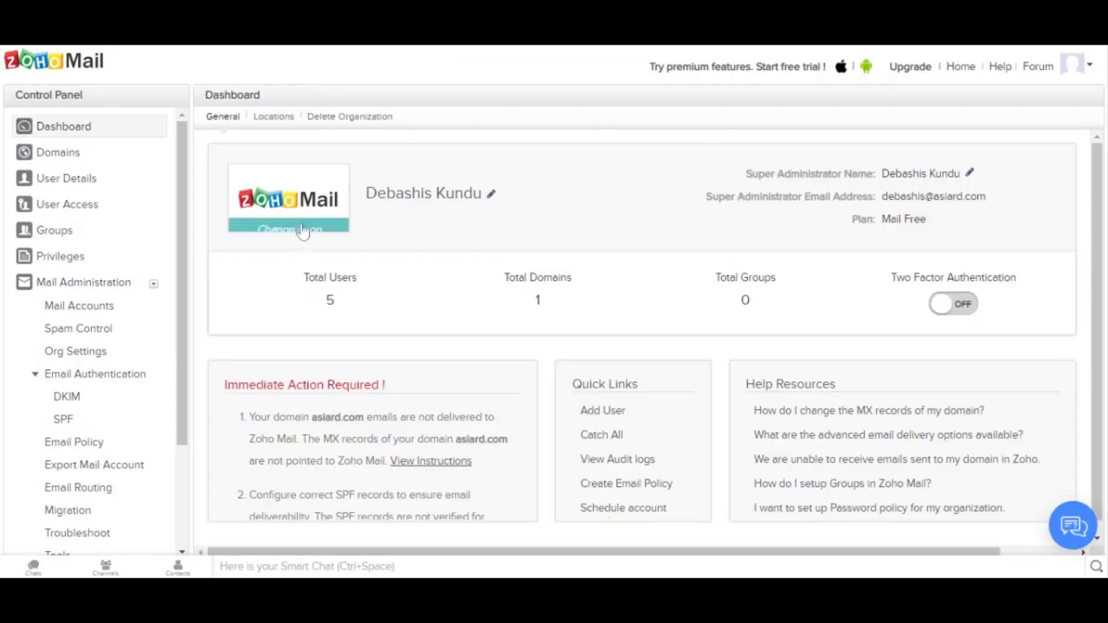
mouse_move(497, 194)
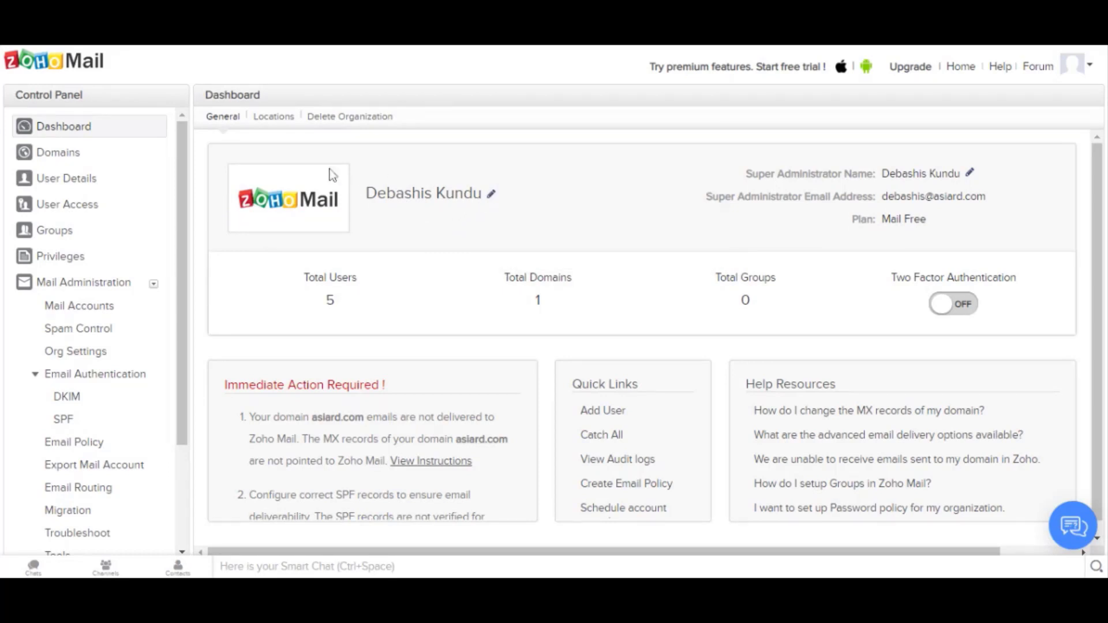
mouse_move(302, 205)
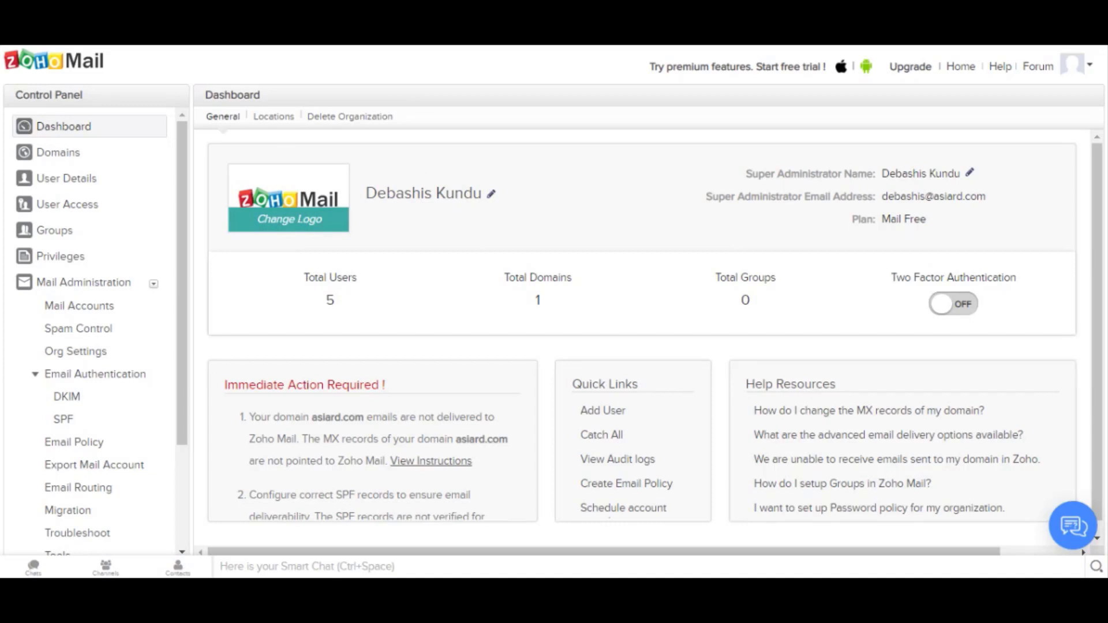
left_click(301, 221)
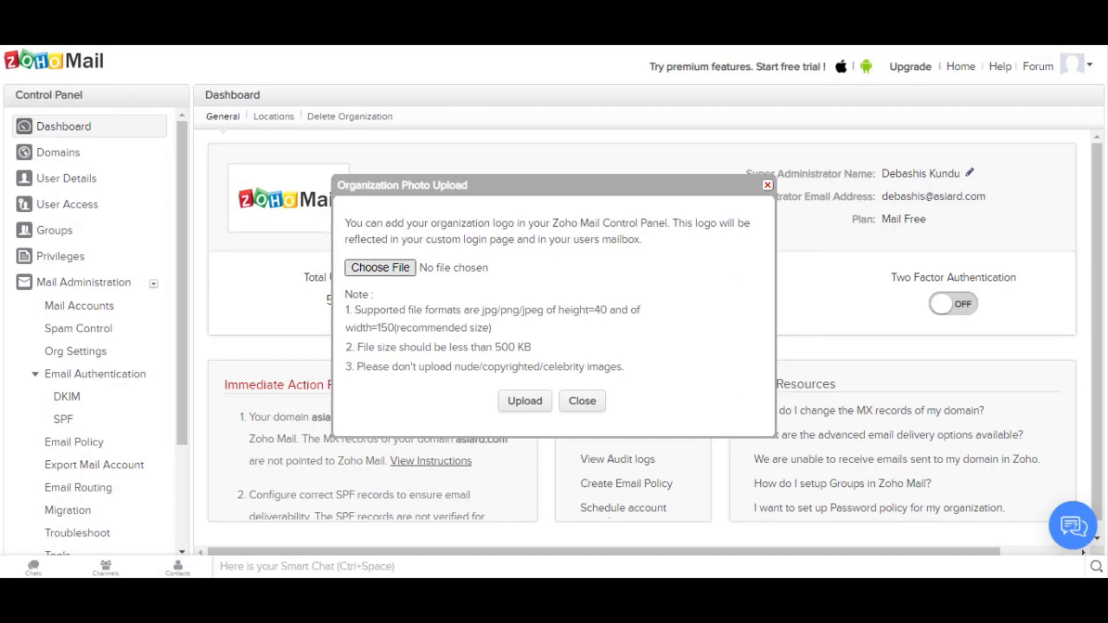
left_click(574, 401)
mouse_move(314, 228)
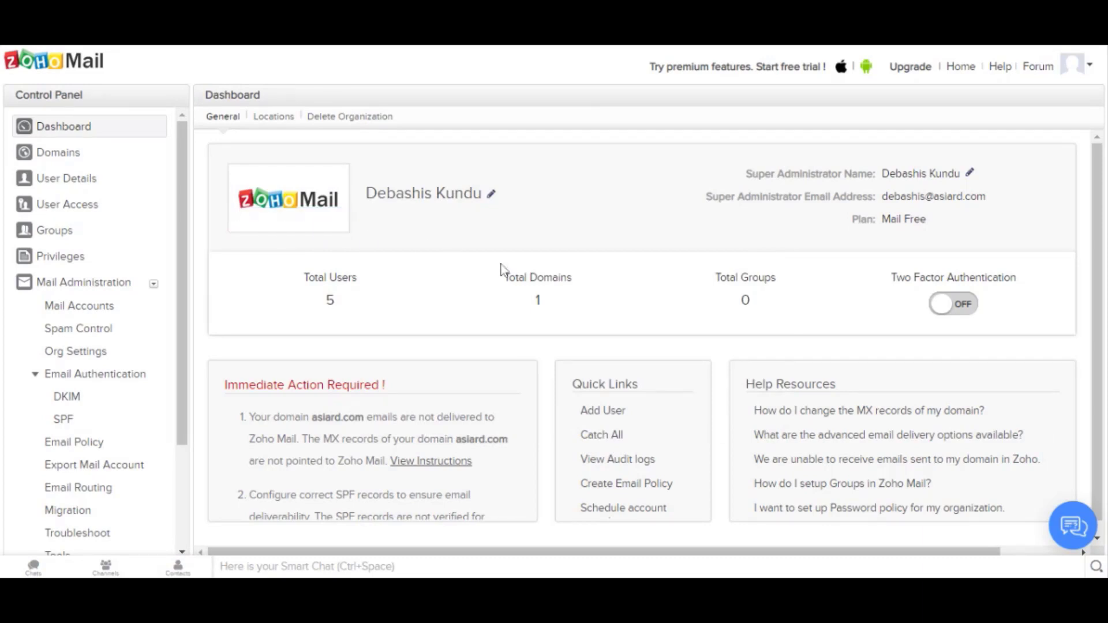
scroll(502, 269, "down", 1)
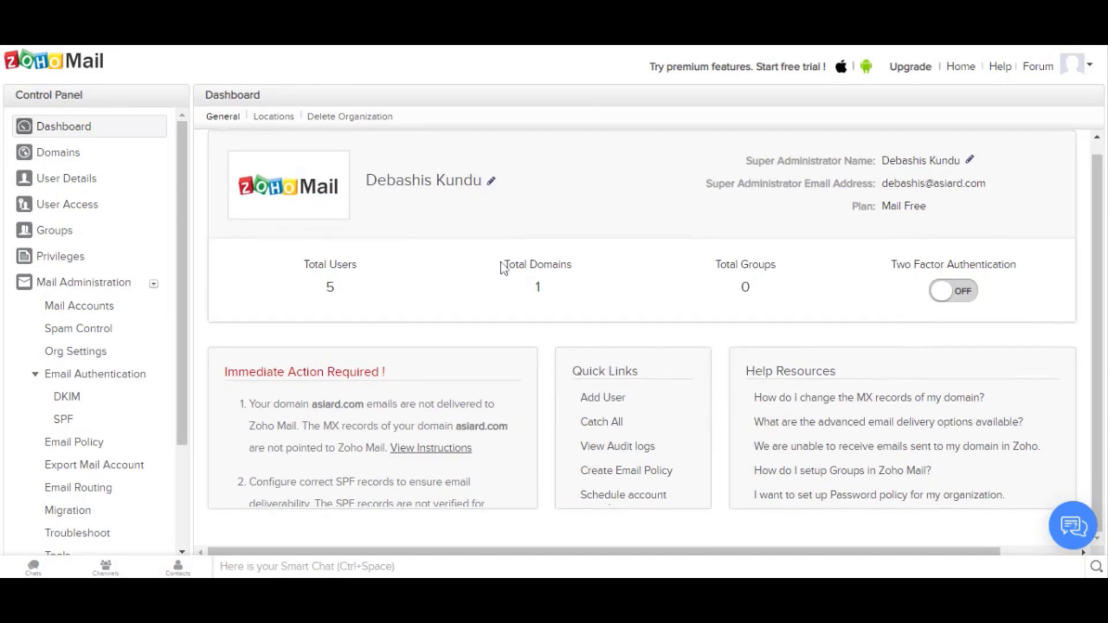
scroll(502, 269, "up", 1)
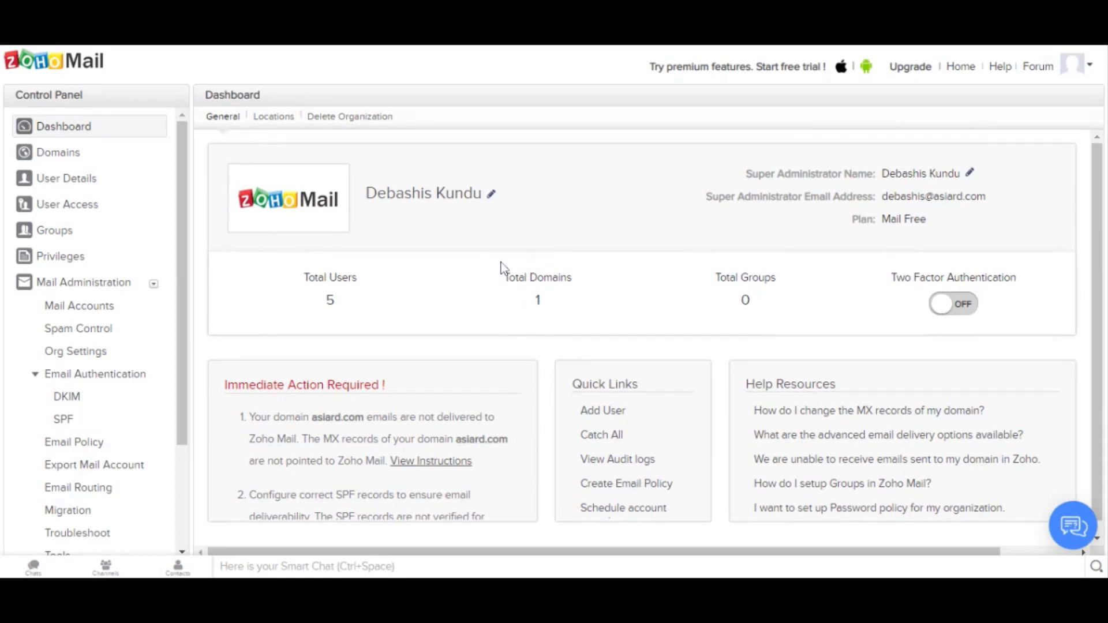